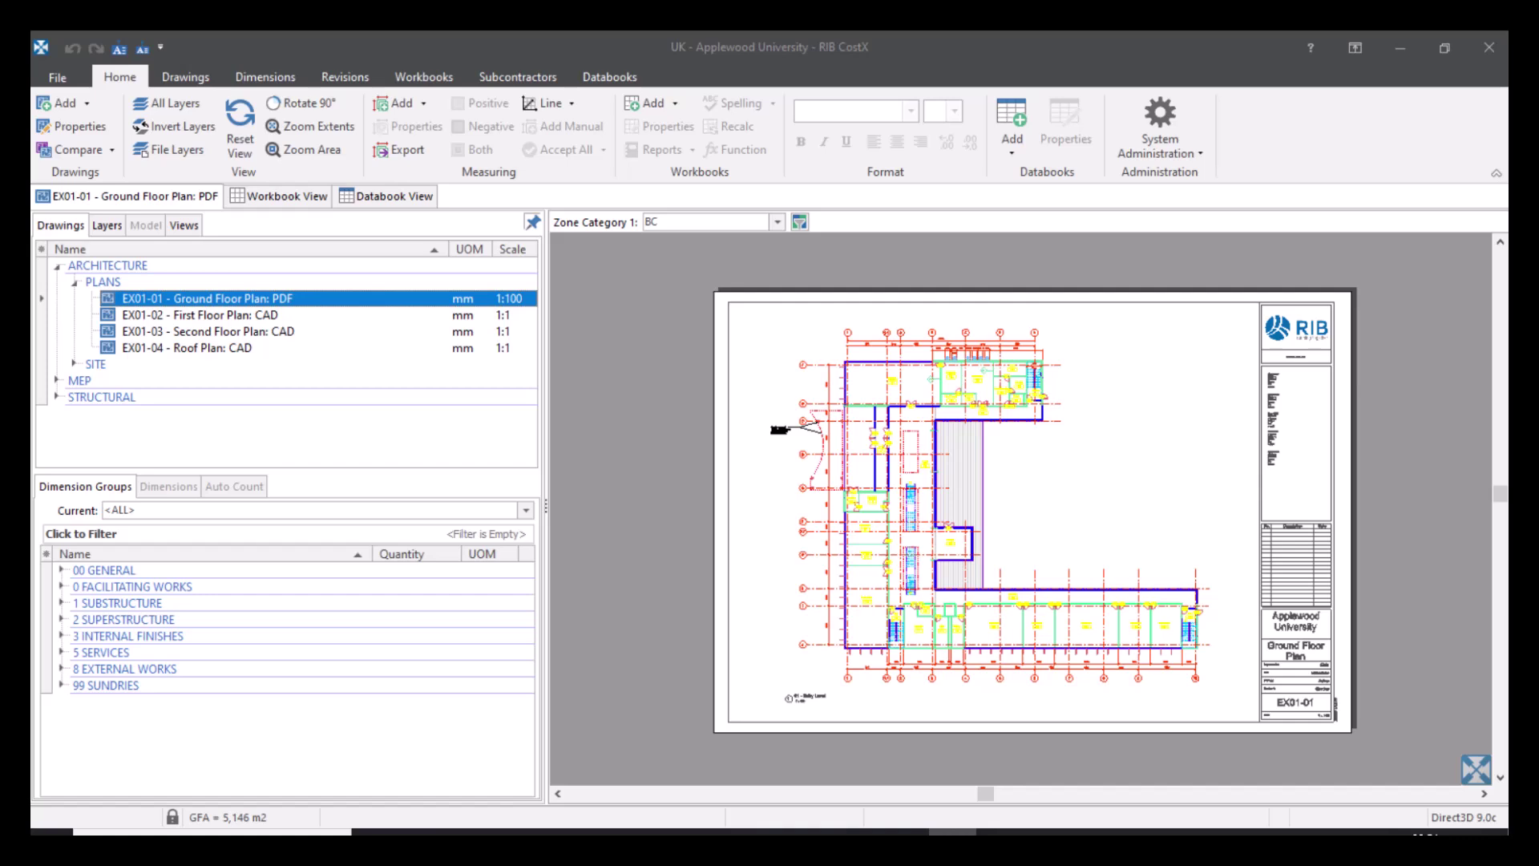
Show the Working Area dropdown options on the Drawings tab for the EX01-01 Ground Floor Plan.
click(194, 79)
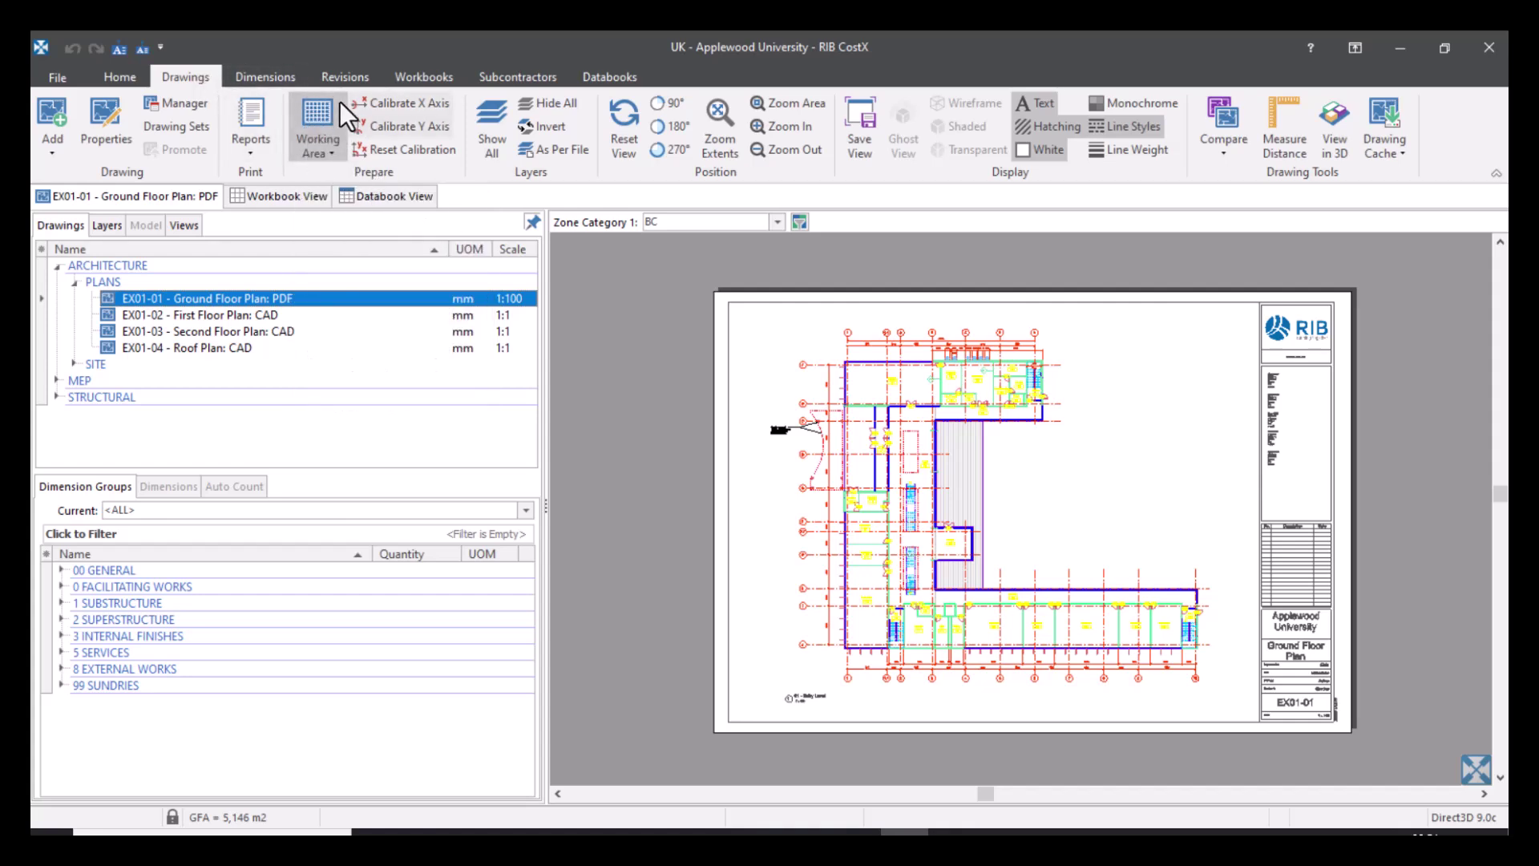
click(335, 148)
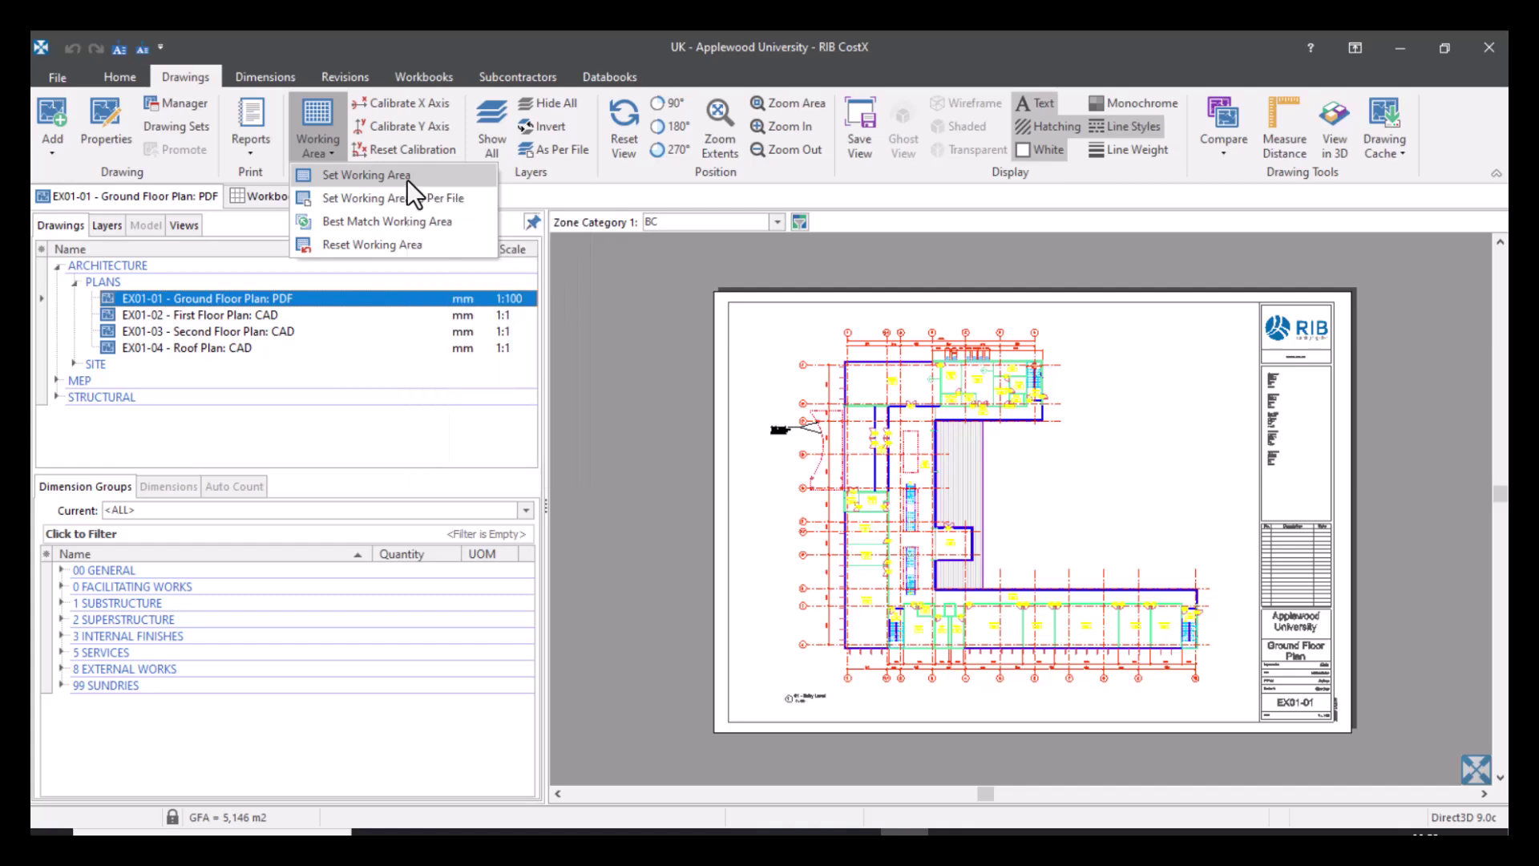
Set a working area rectangle around the upper wing of the Ground Floor Plan.
click(408, 180)
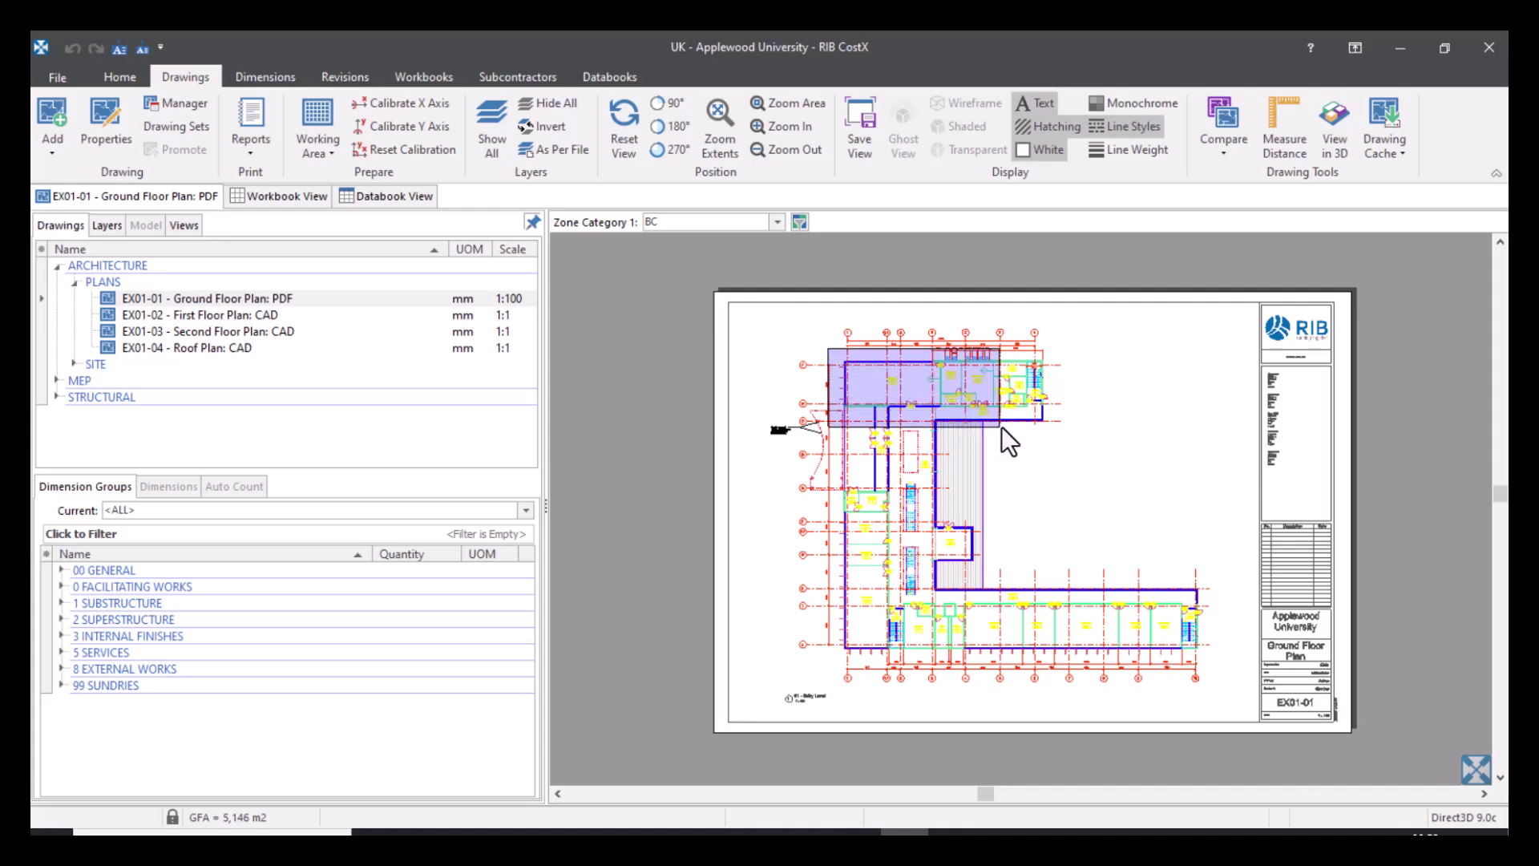
click(1065, 430)
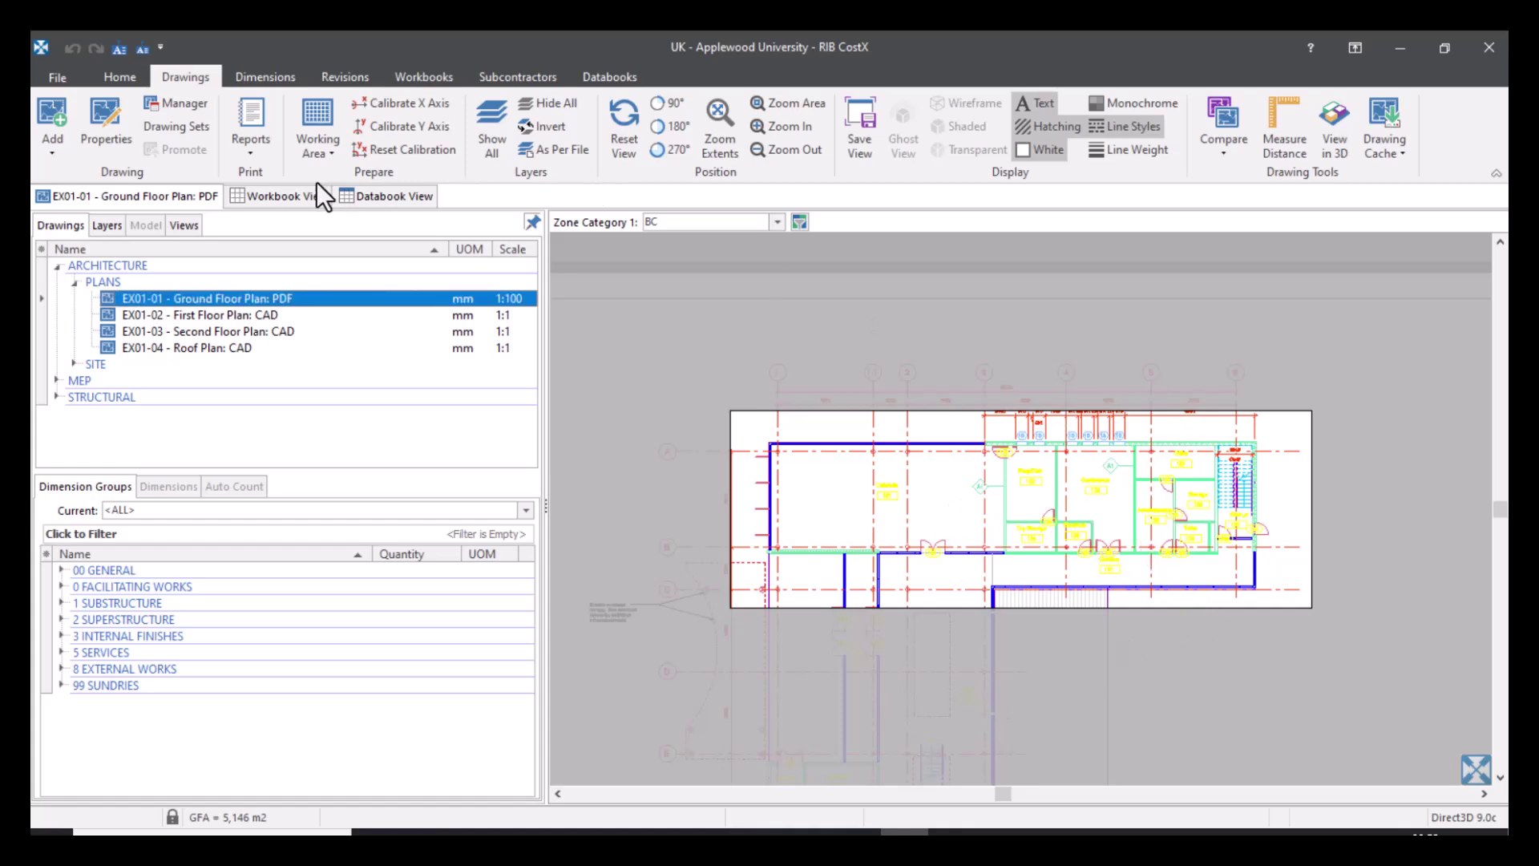
Reset the working area so the full EX01-01 Ground Floor Plan sheet is available.
click(330, 151)
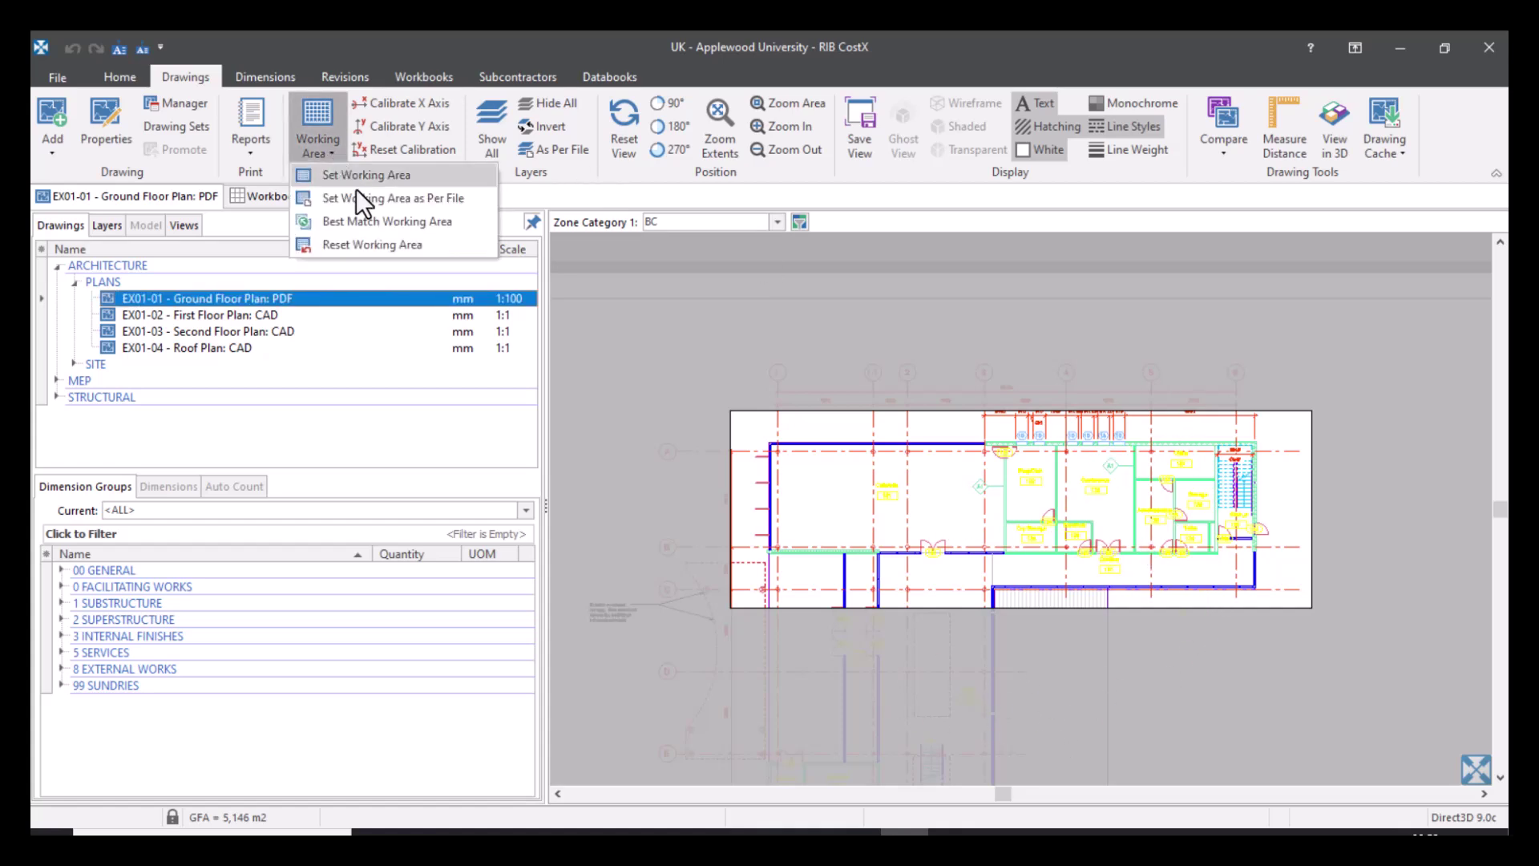
click(355, 250)
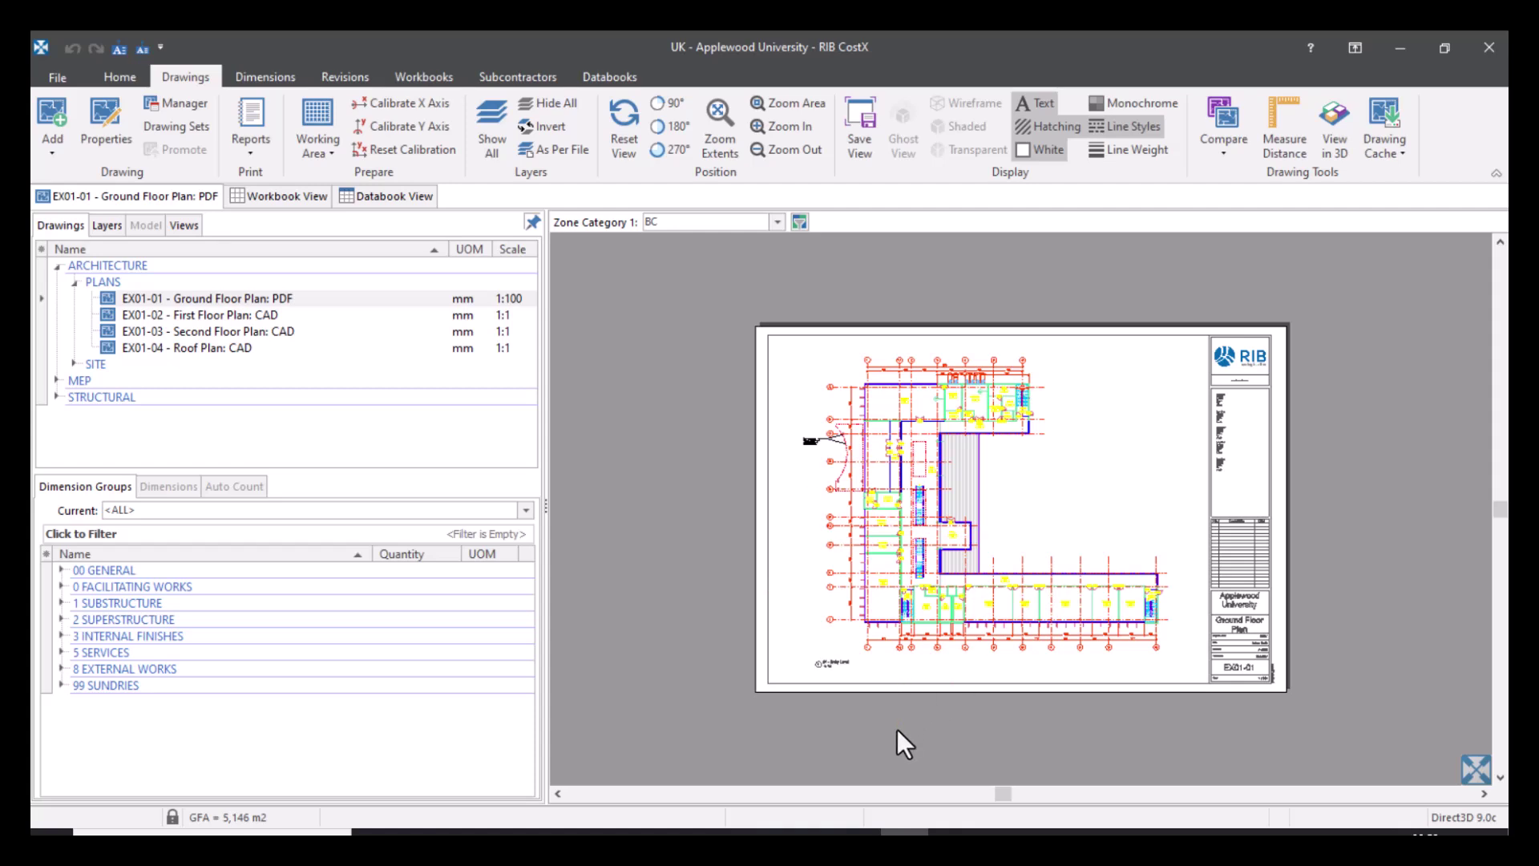
Open S-3-0 - Typical Details (1:50): PDF from STRUCTURAL > DETAILS in the Drawings tree.
click(207, 298)
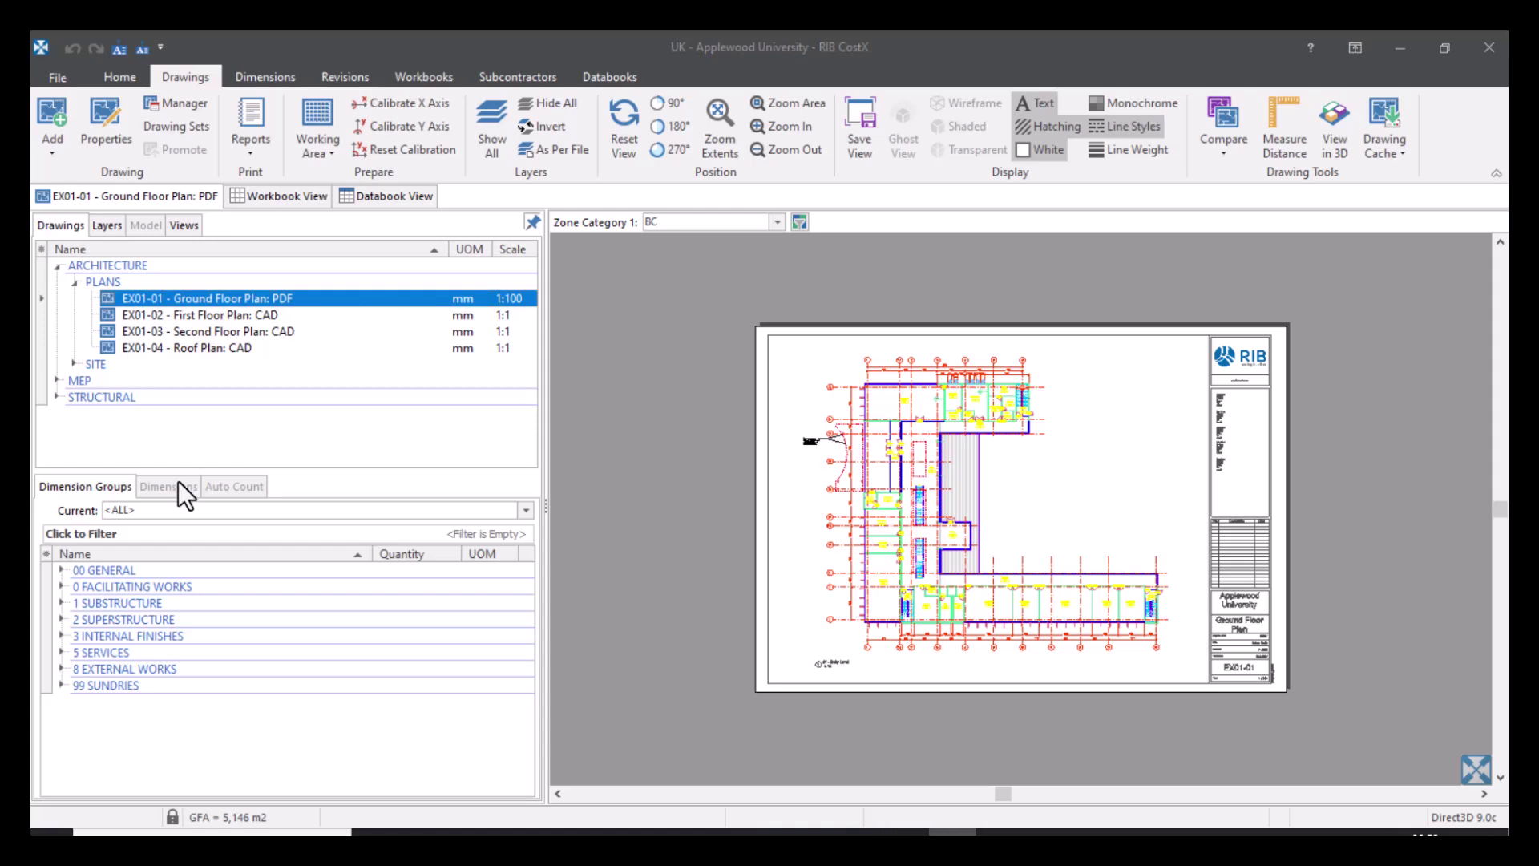
click(57, 397)
click(74, 414)
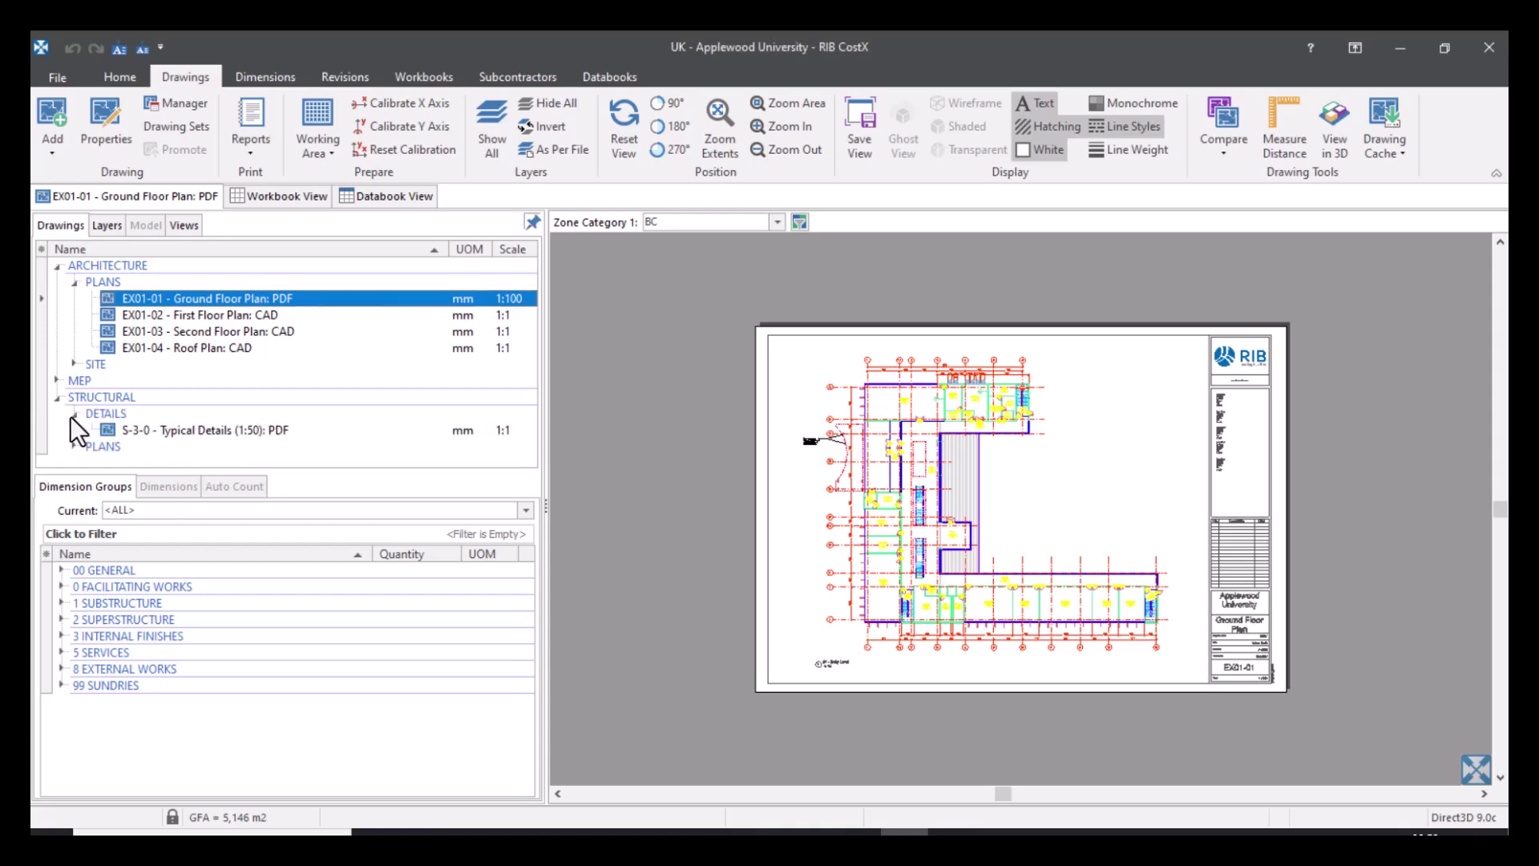
double_click(253, 430)
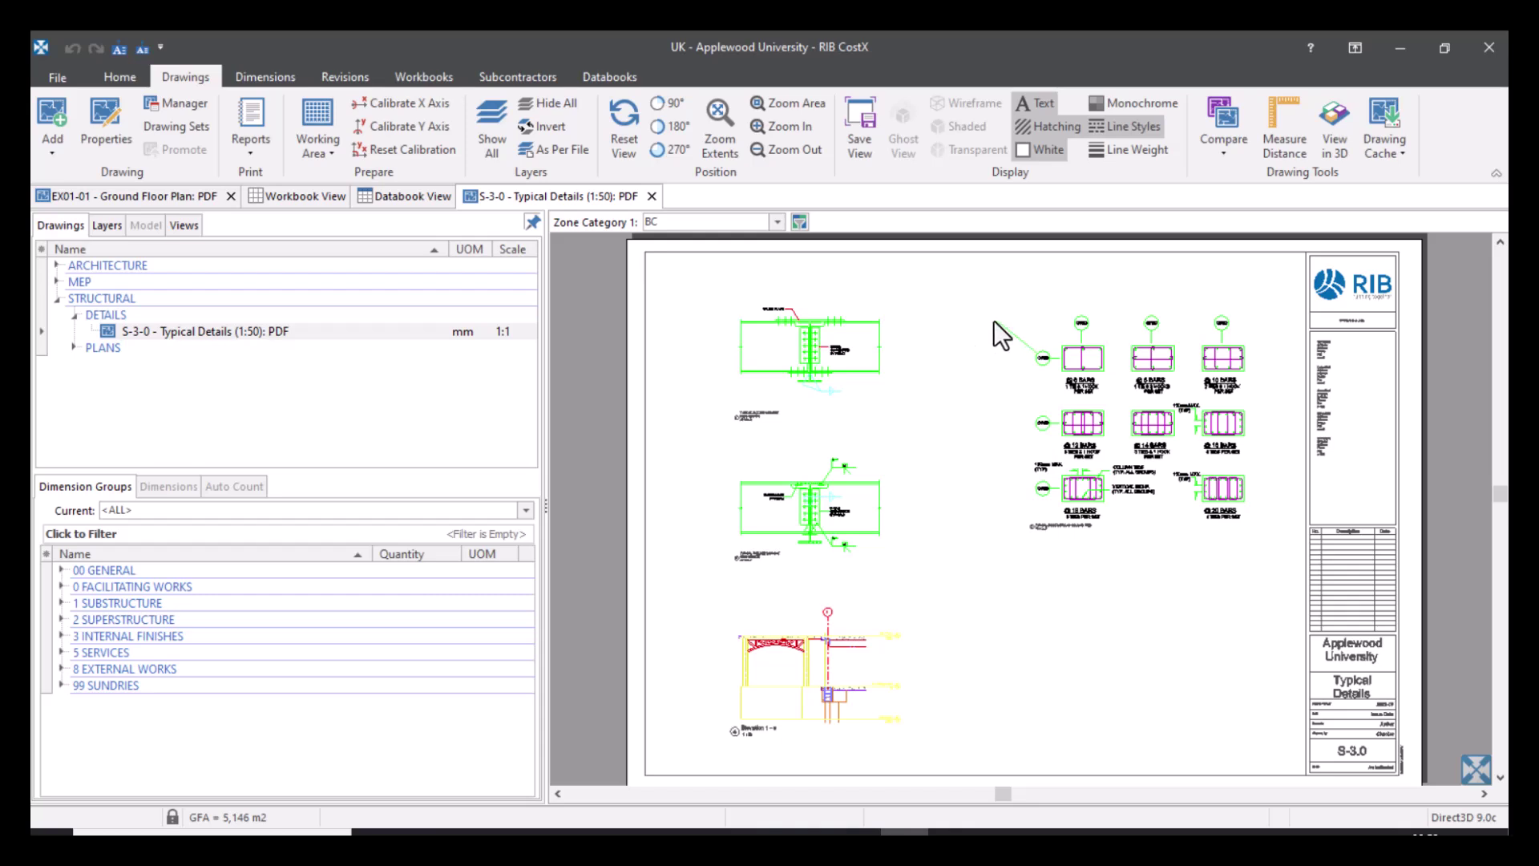
scroll(810, 377, up, 5)
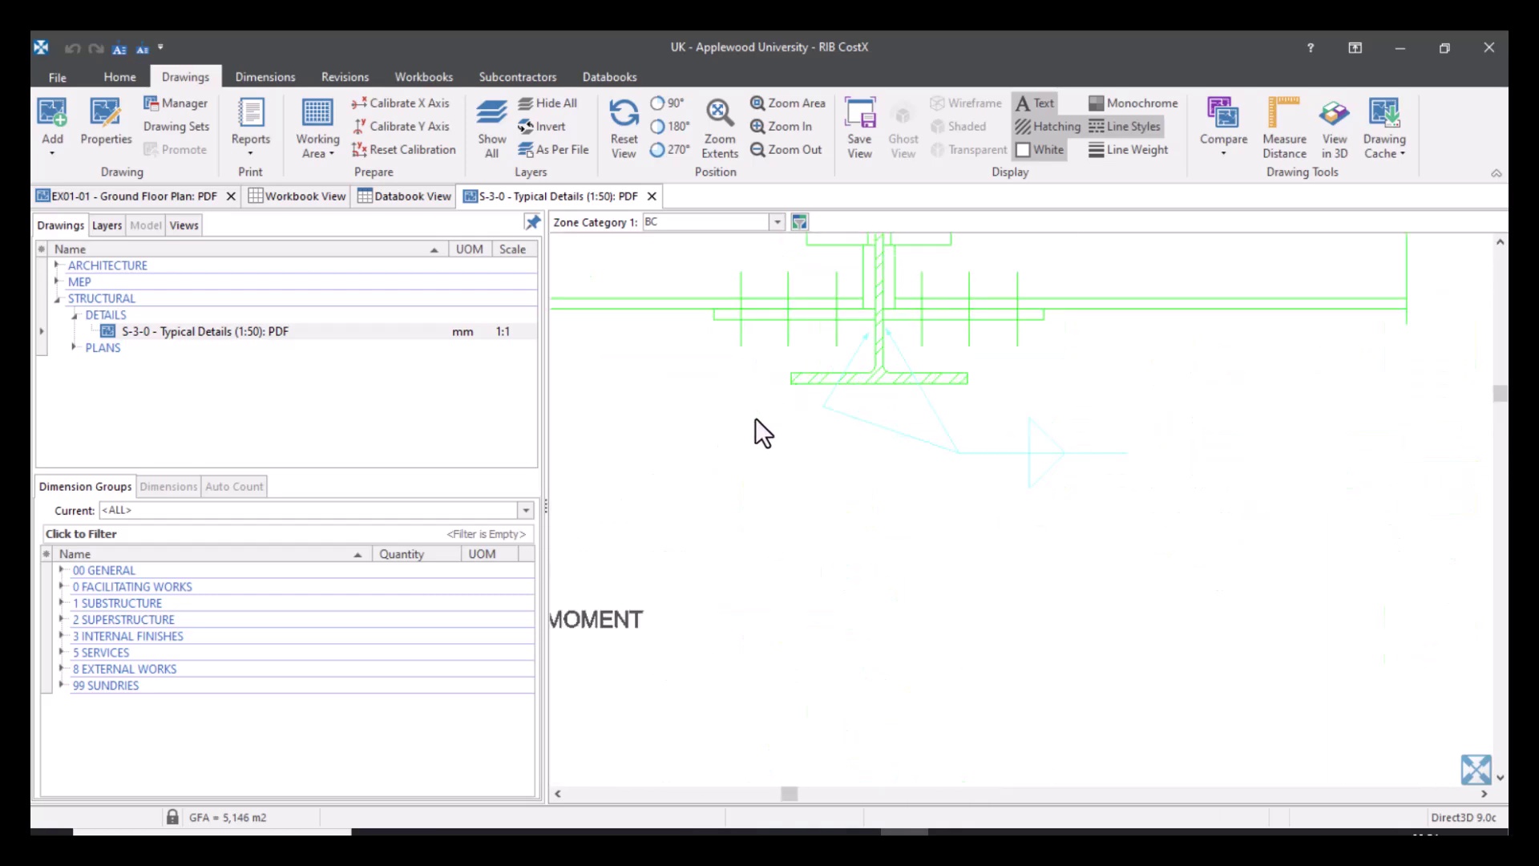
mouse_move(755, 430)
mouse_down()
mouse_move(1144, 460)
mouse_move(1176, 429)
mouse_up()
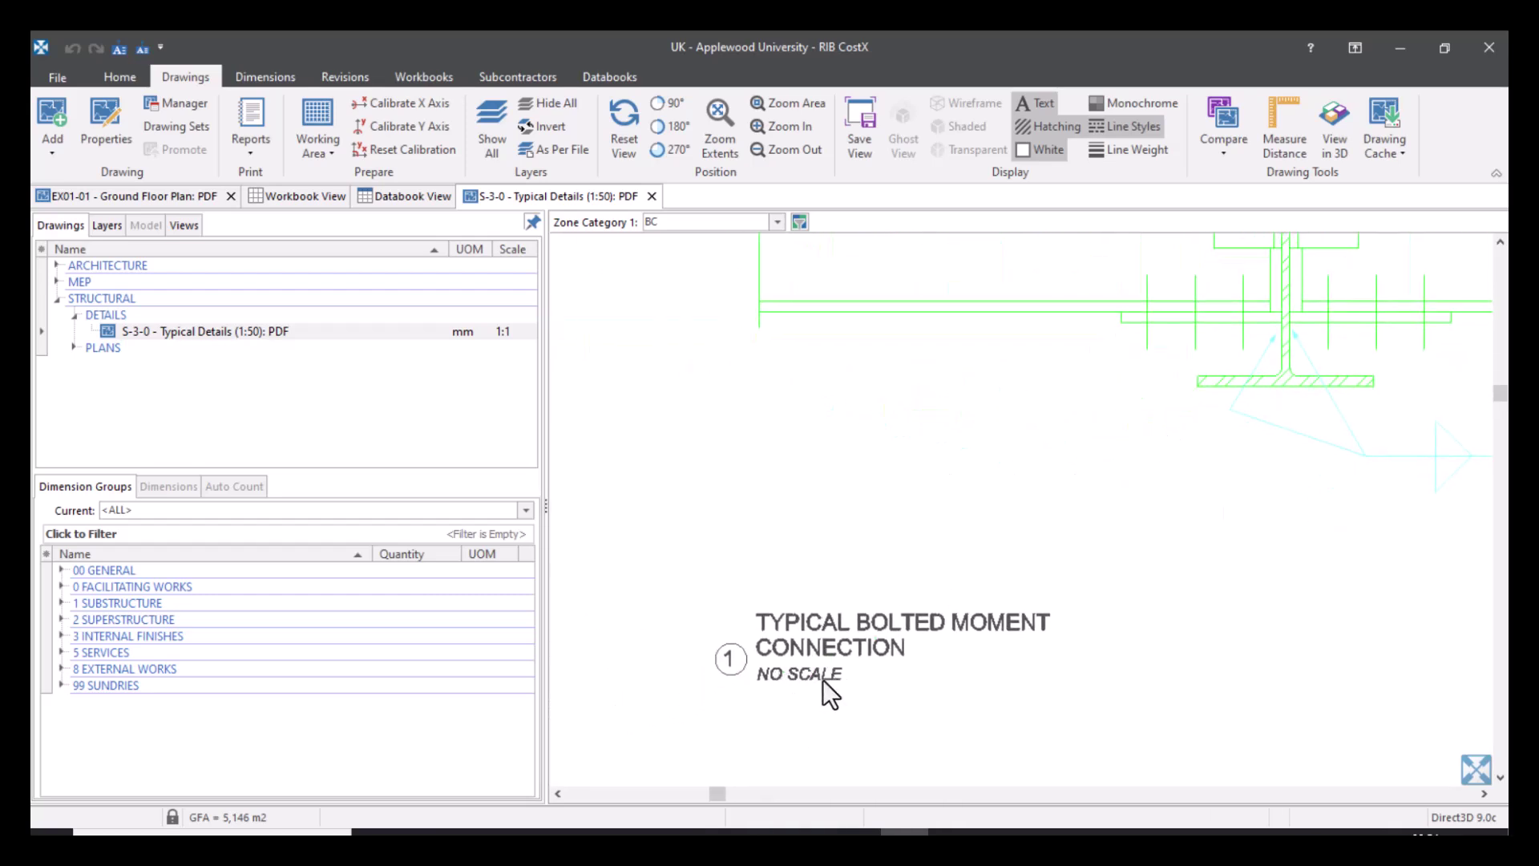
scroll(979, 513, down, 5)
mouse_move(1211, 639)
mouse_down()
mouse_move(1103, 431)
mouse_move(1091, 349)
mouse_up()
scroll(835, 569, up, 3)
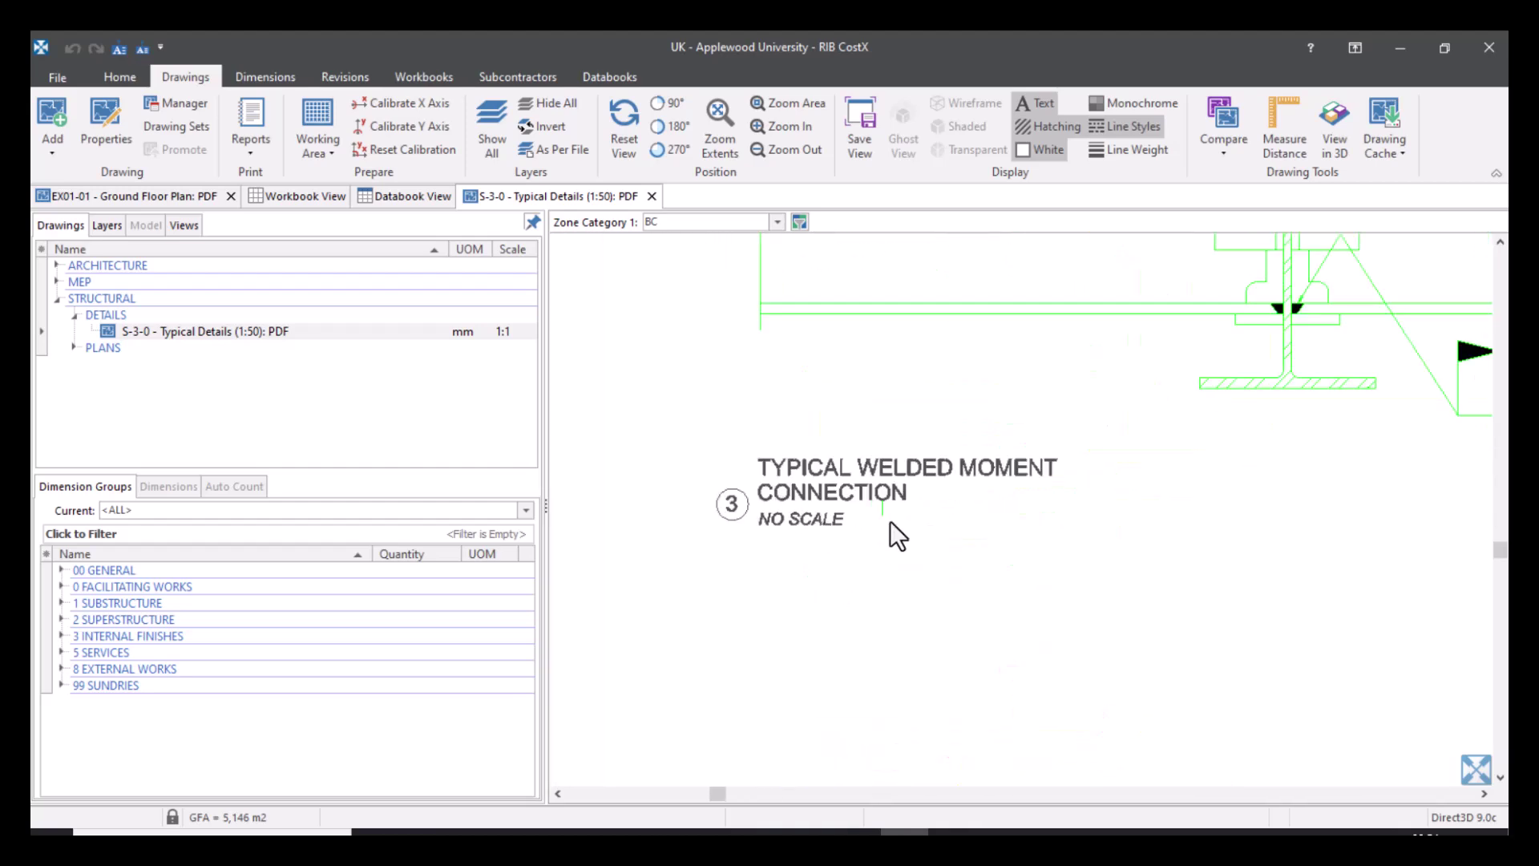
scroll(1060, 705, down, 5)
drag(1060, 705, 980, 454)
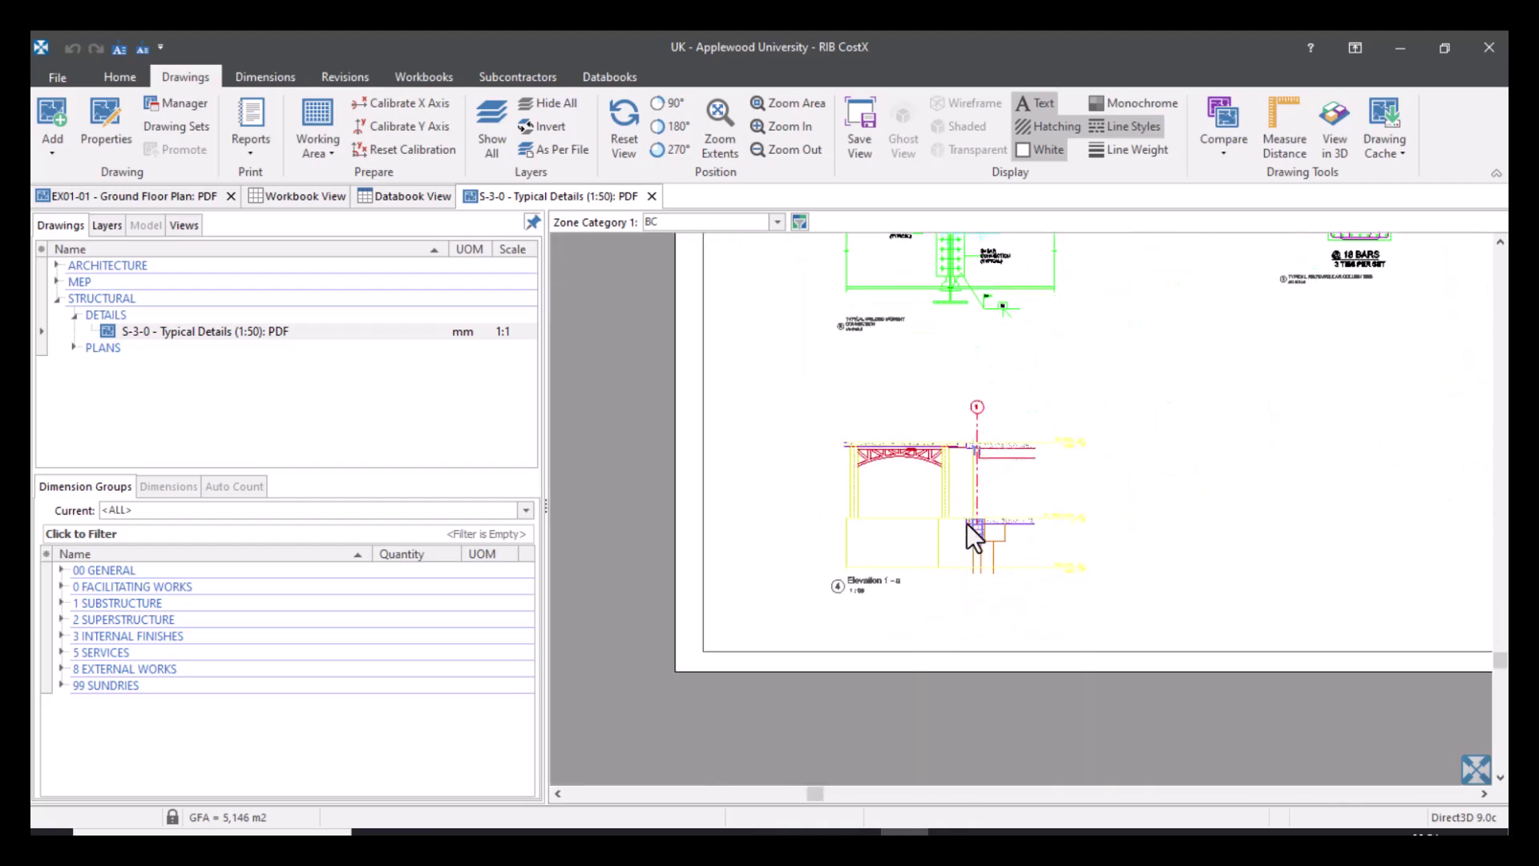
scroll(969, 526, up, 5)
scroll(970, 531, down, 2)
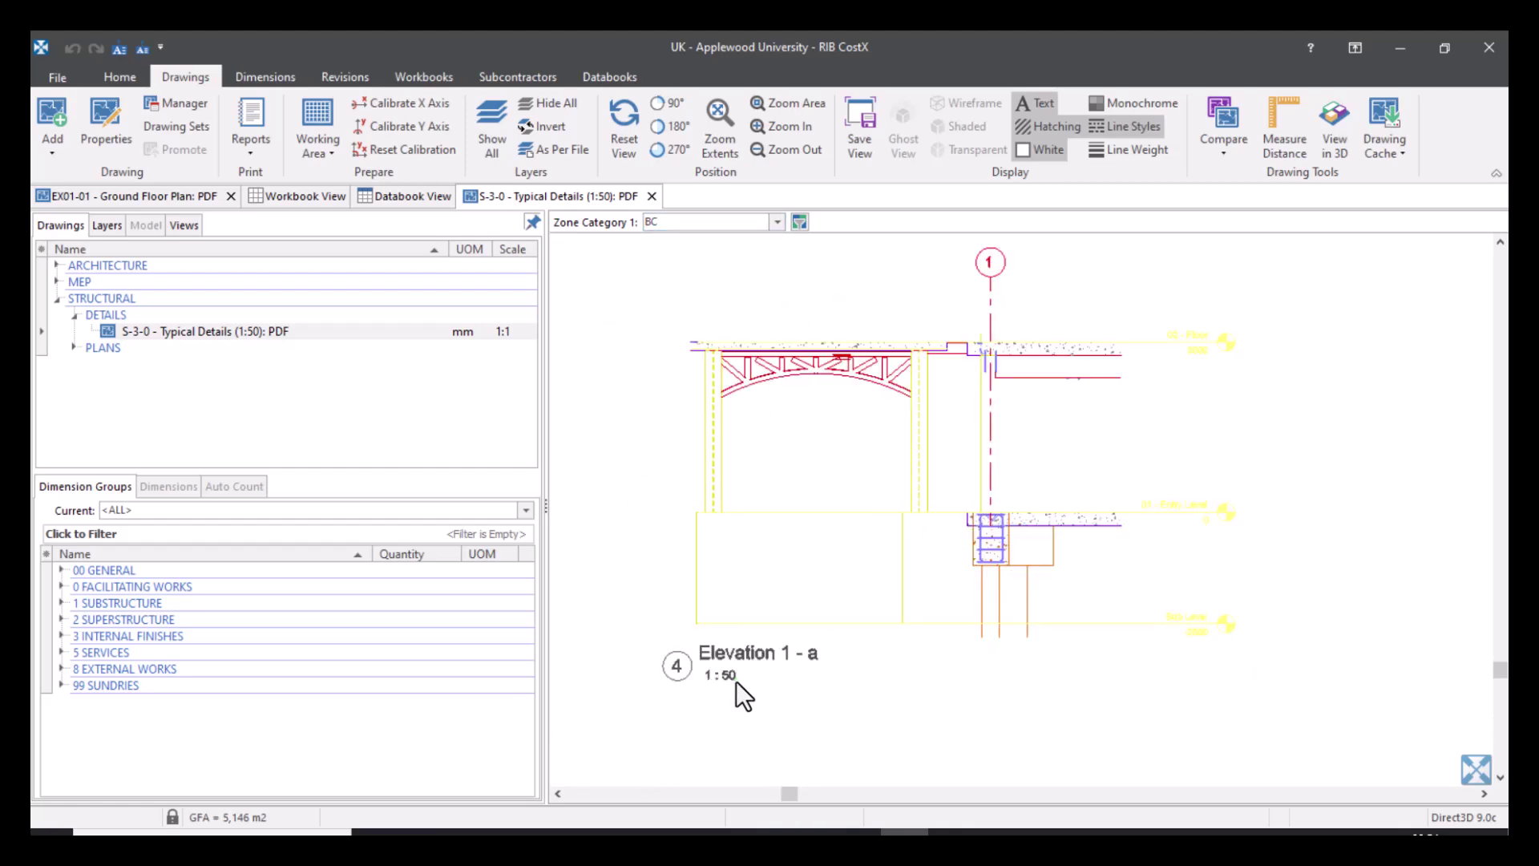
scroll(1290, 638, down, 3)
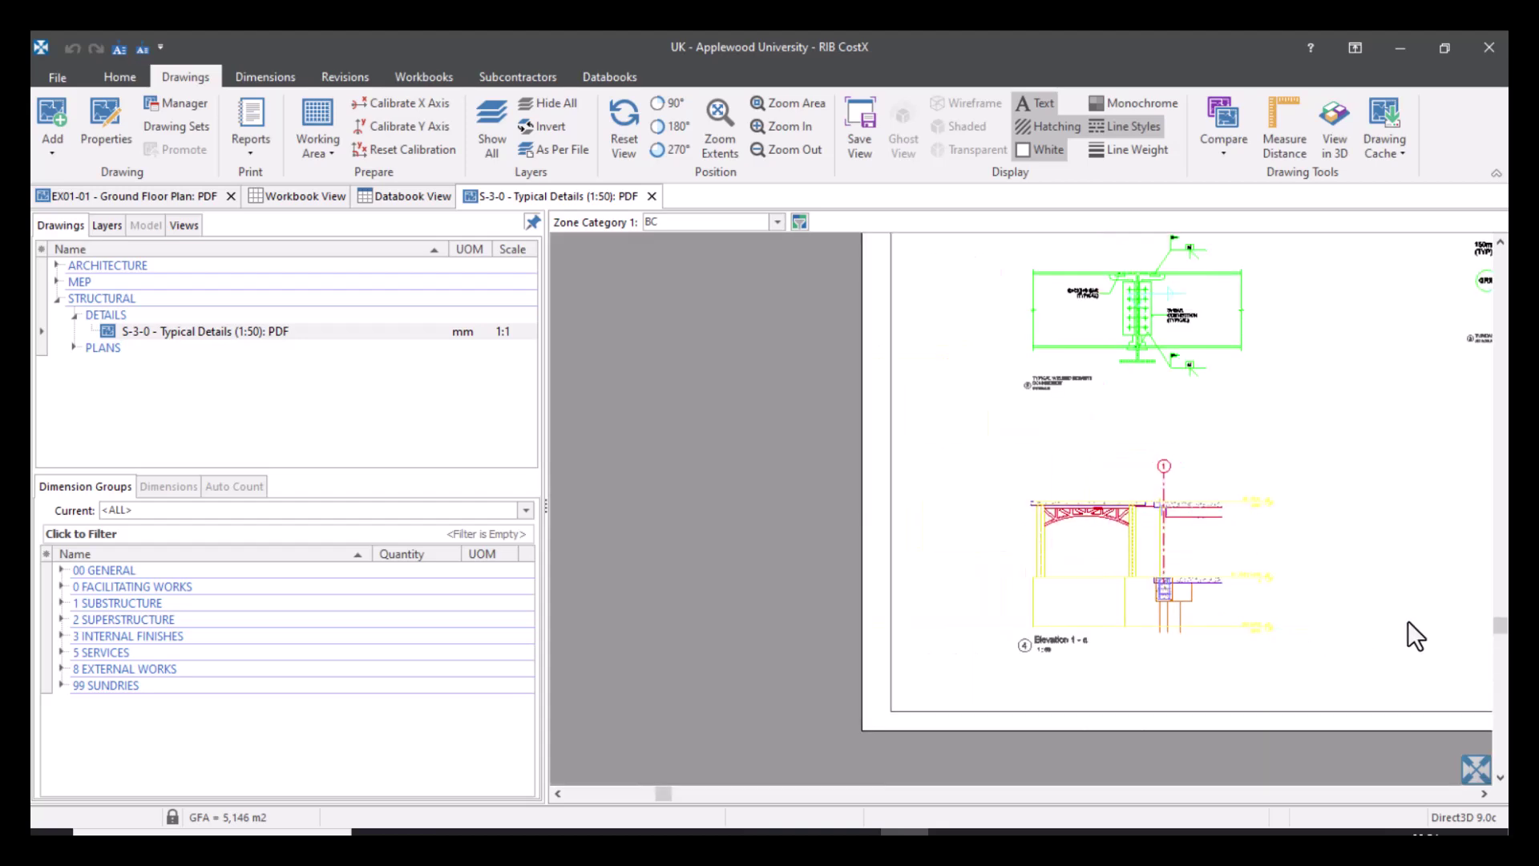
drag(1408, 619, 1176, 647)
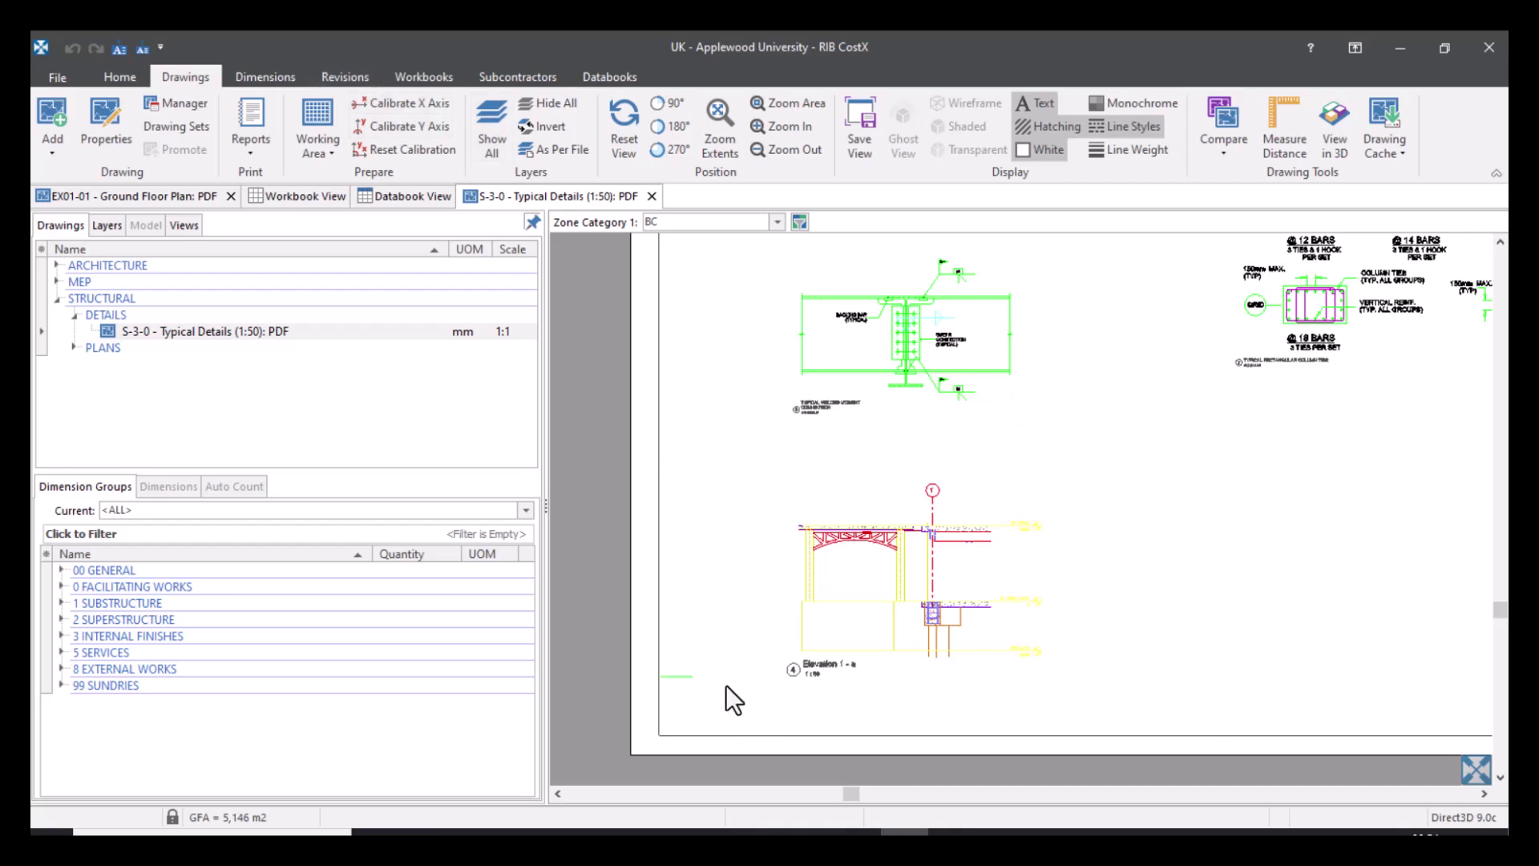
Drag a new working area rectangle enclosing the Elevation 1 - a detail.
click(311, 159)
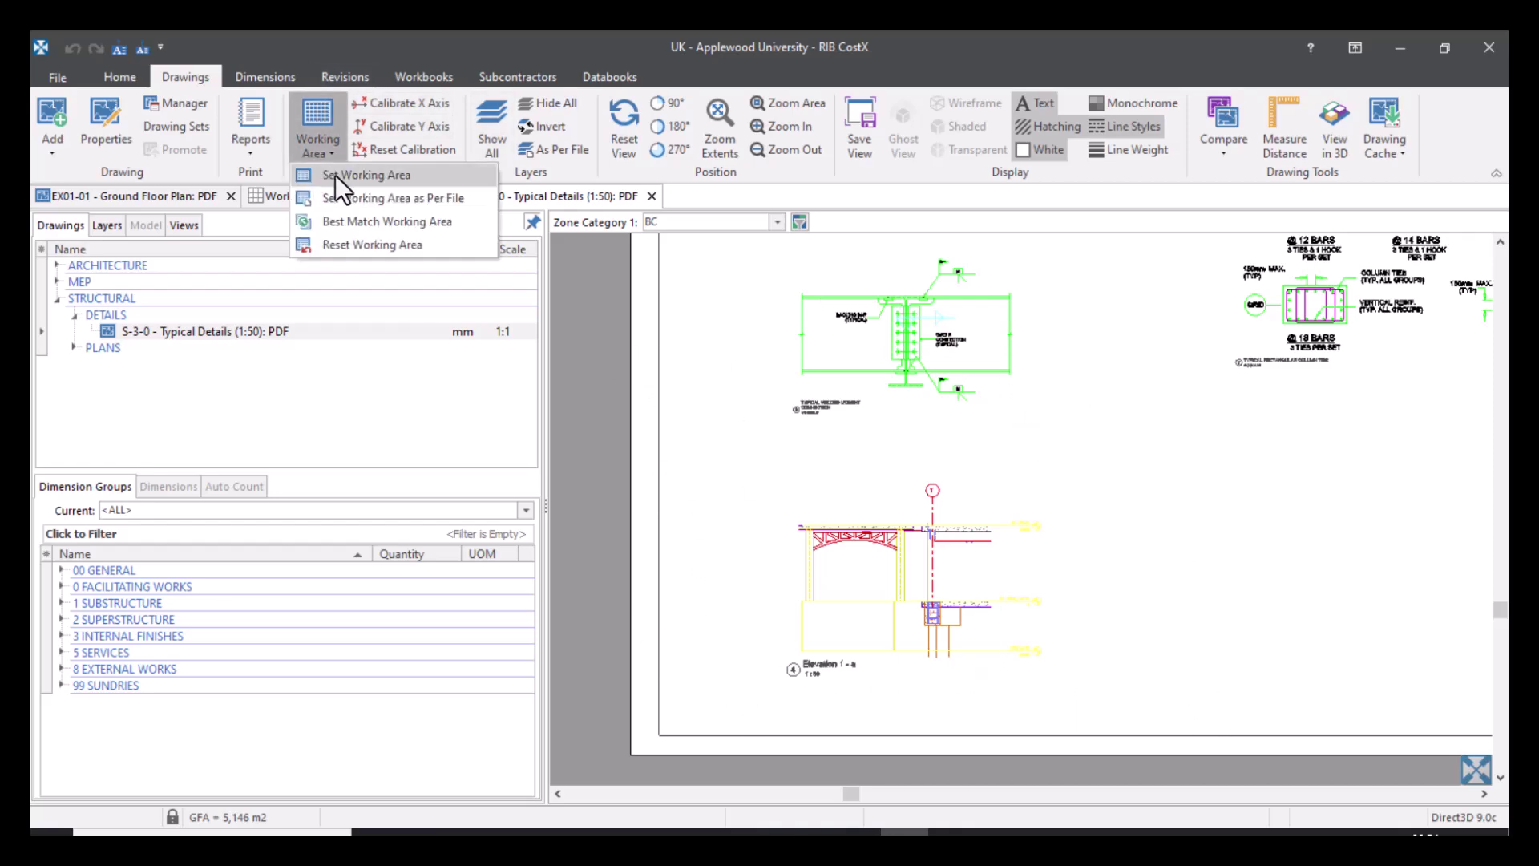
click(336, 174)
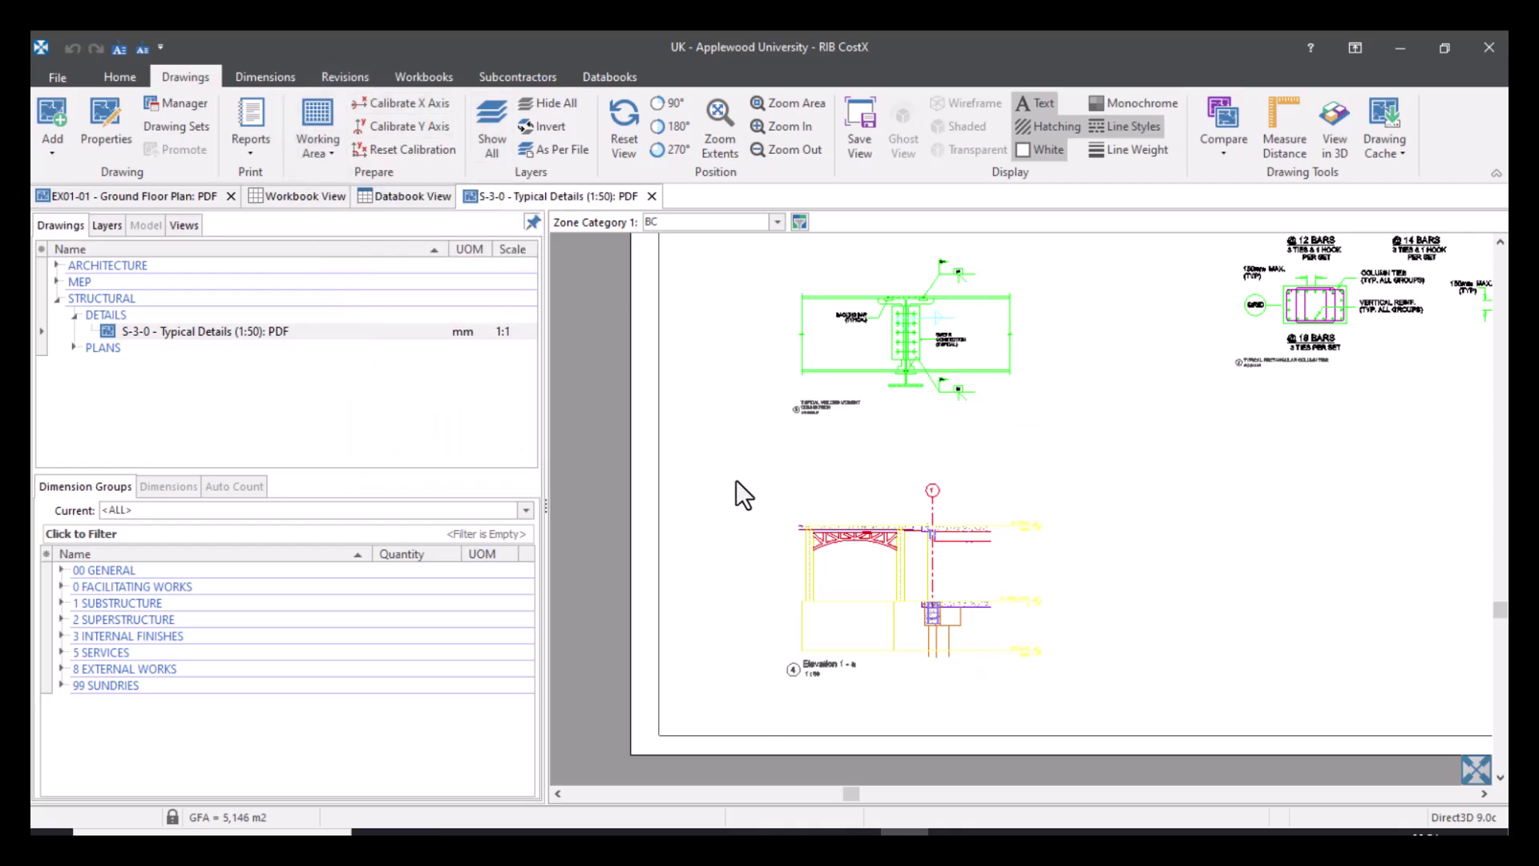
mouse_move(726, 458)
mouse_down()
mouse_move(1031, 699)
mouse_move(1104, 724)
mouse_up()
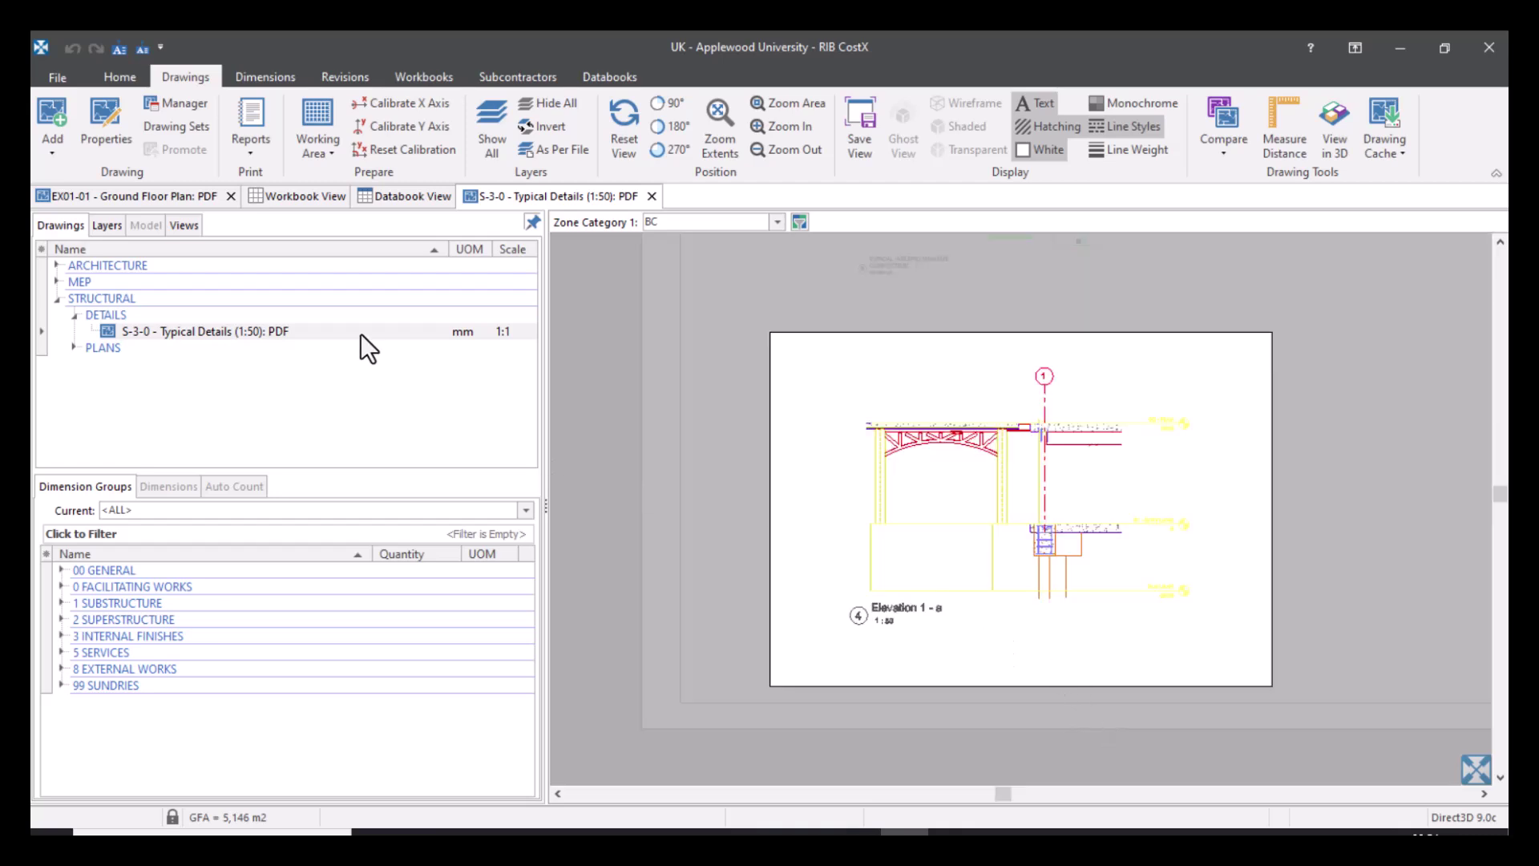
Change the Typical Details drawing's horizontal scale to 1:50 in Drawing Properties and update.
double_click(361, 331)
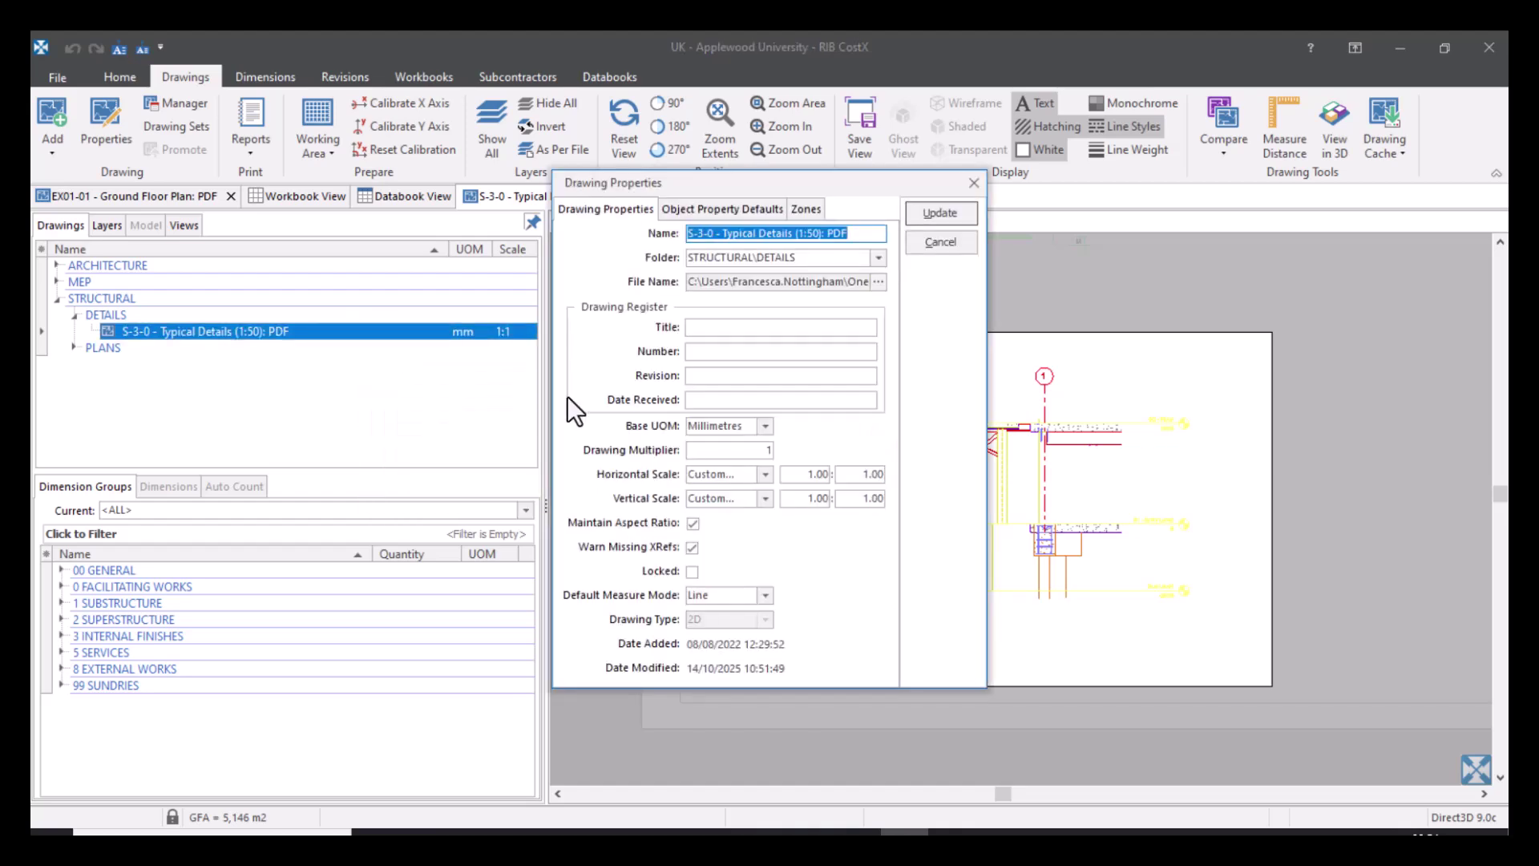
click(766, 474)
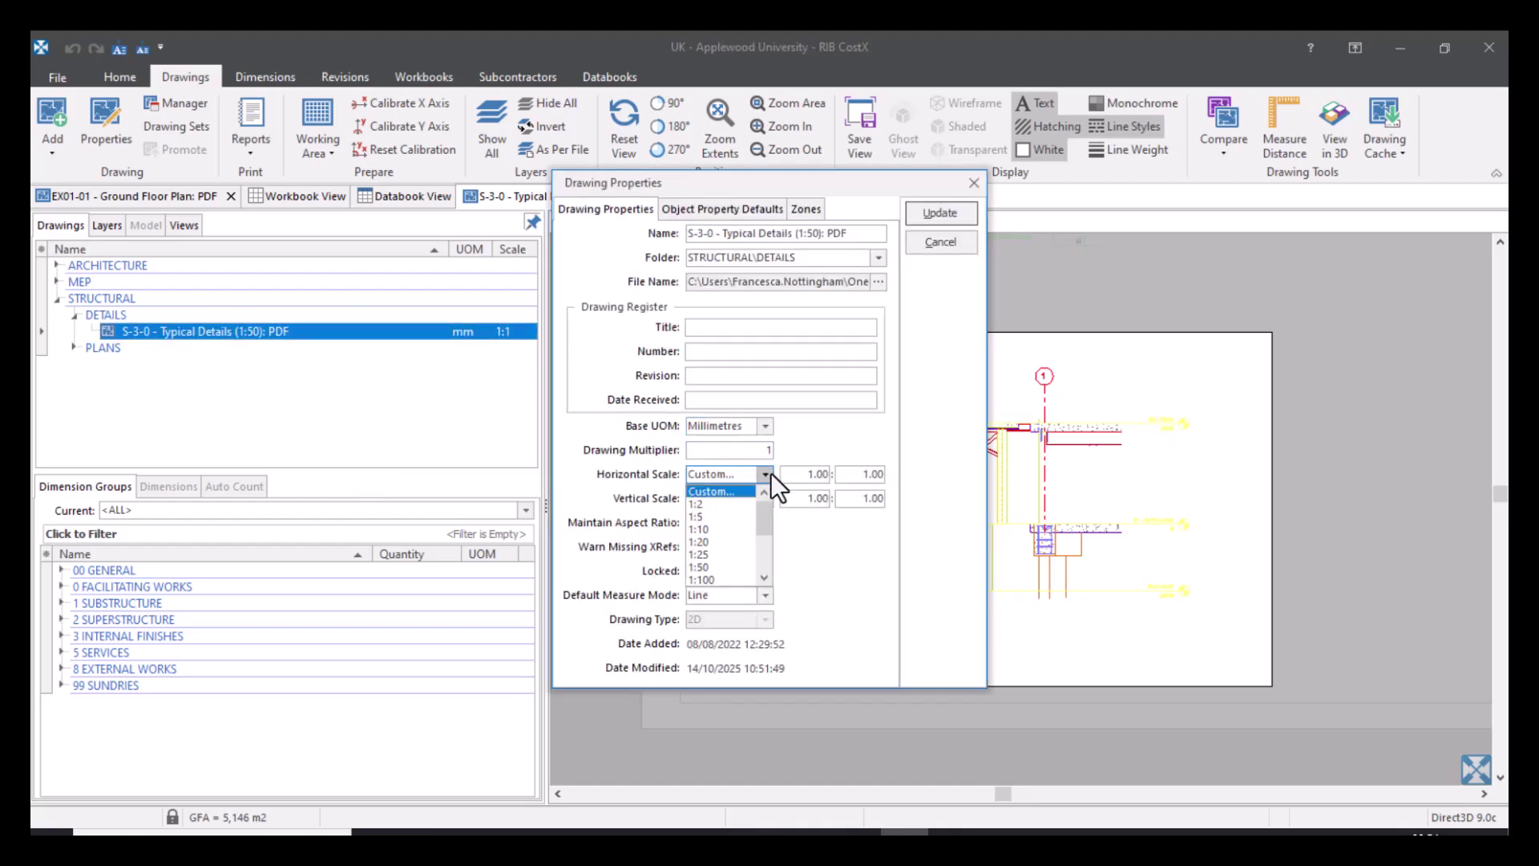
click(749, 567)
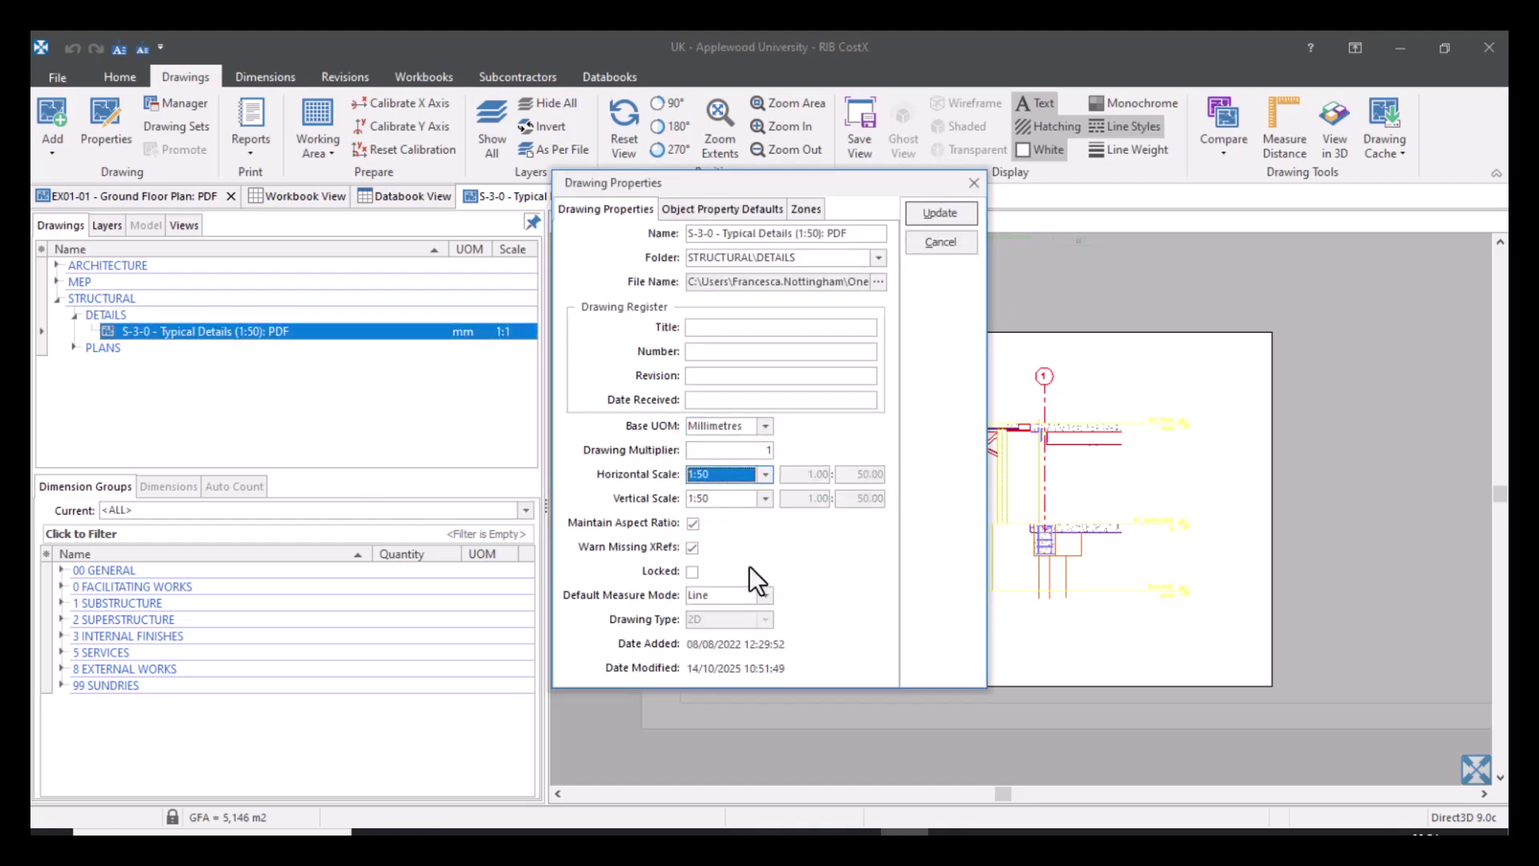
click(939, 215)
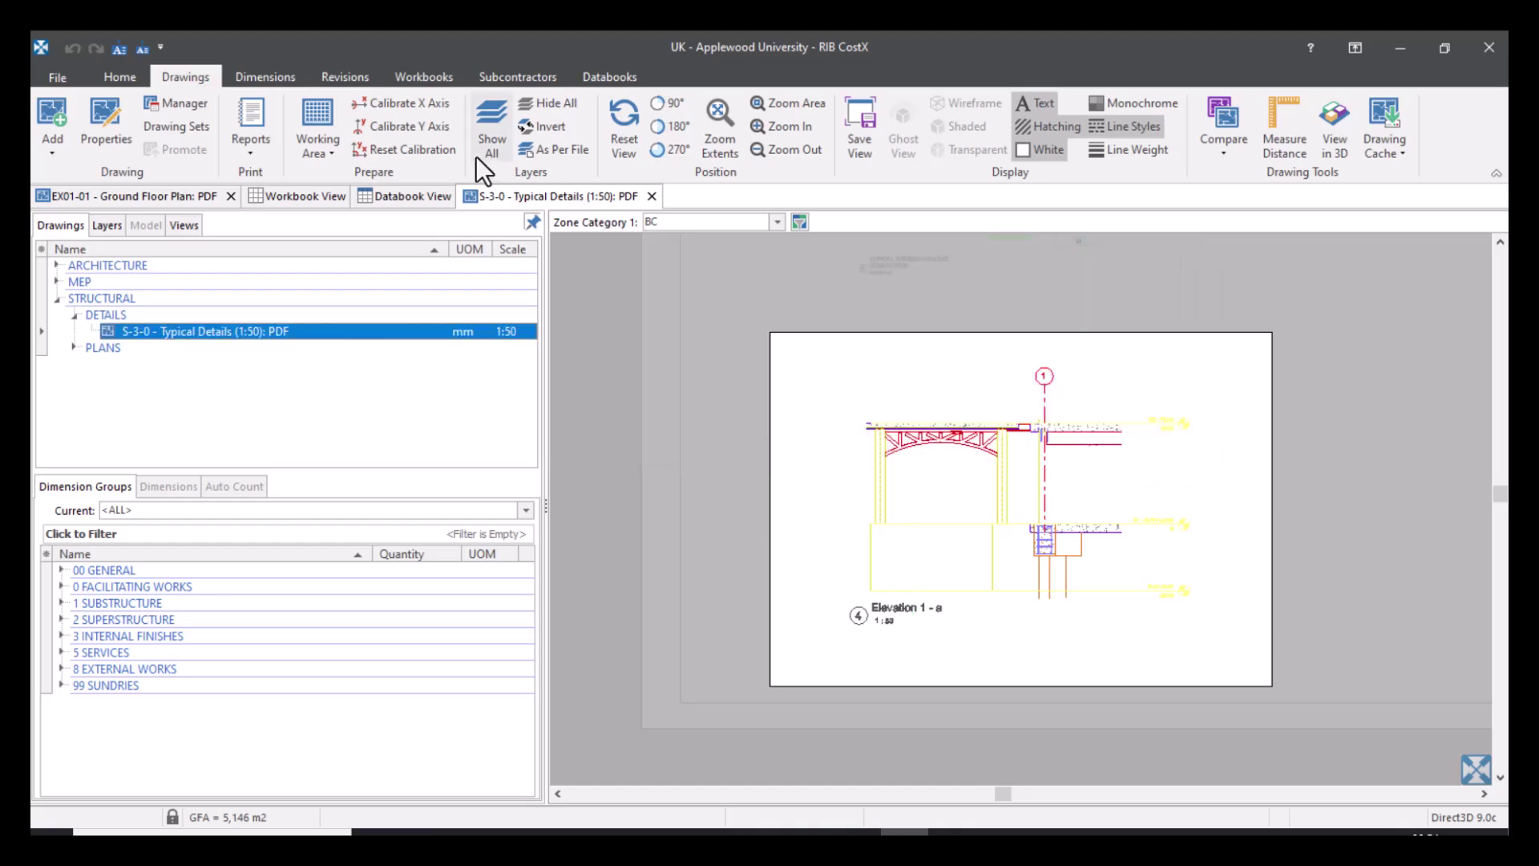
Open EX01-02 - First Floor Plan: CAD from ARCHITECTURE > PLANS and show its Working Area options.
click(331, 154)
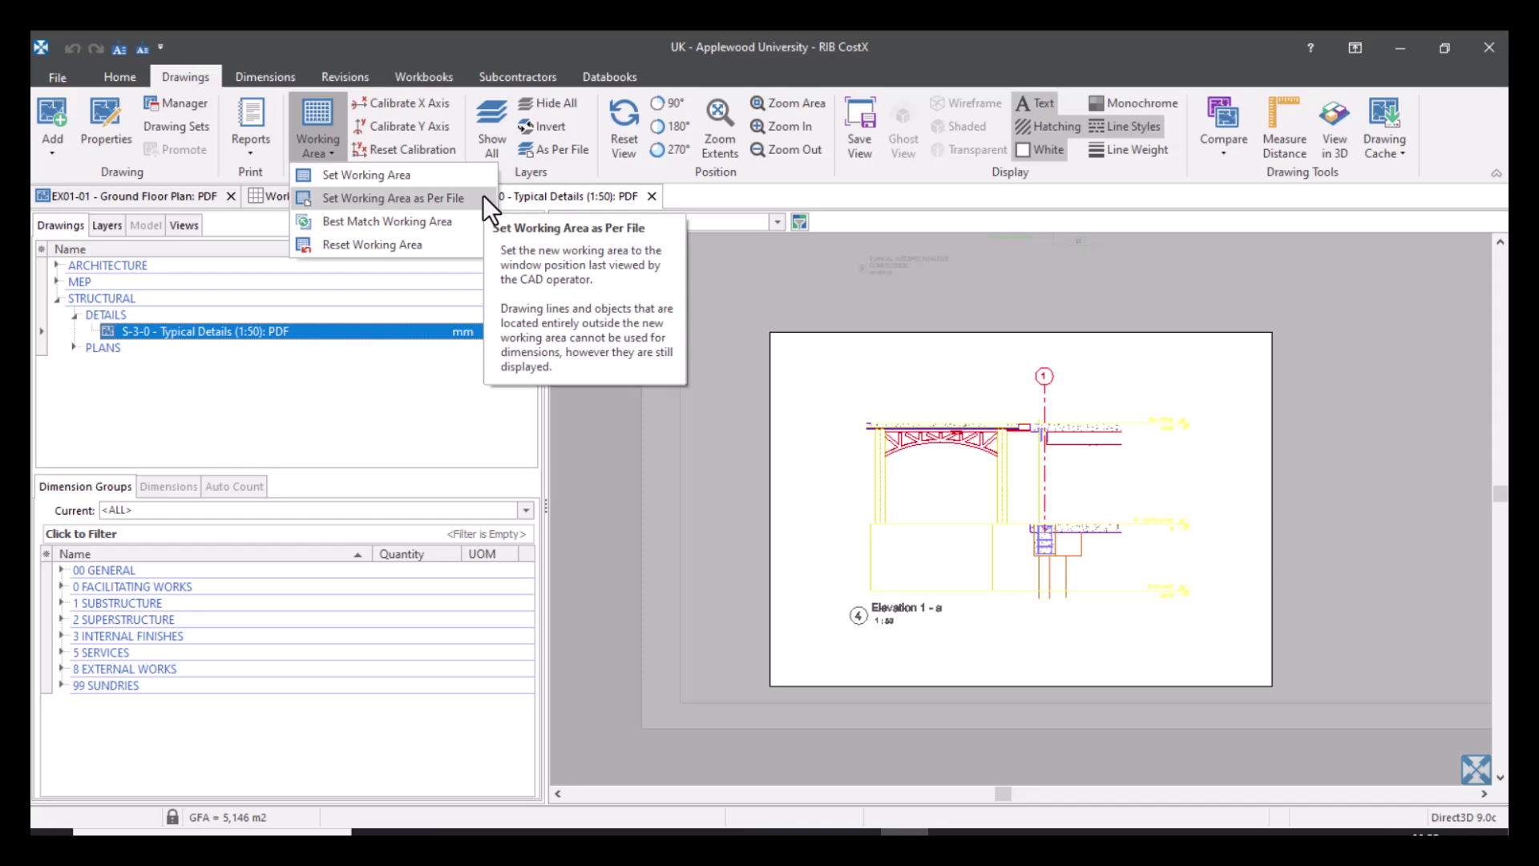
click(57, 266)
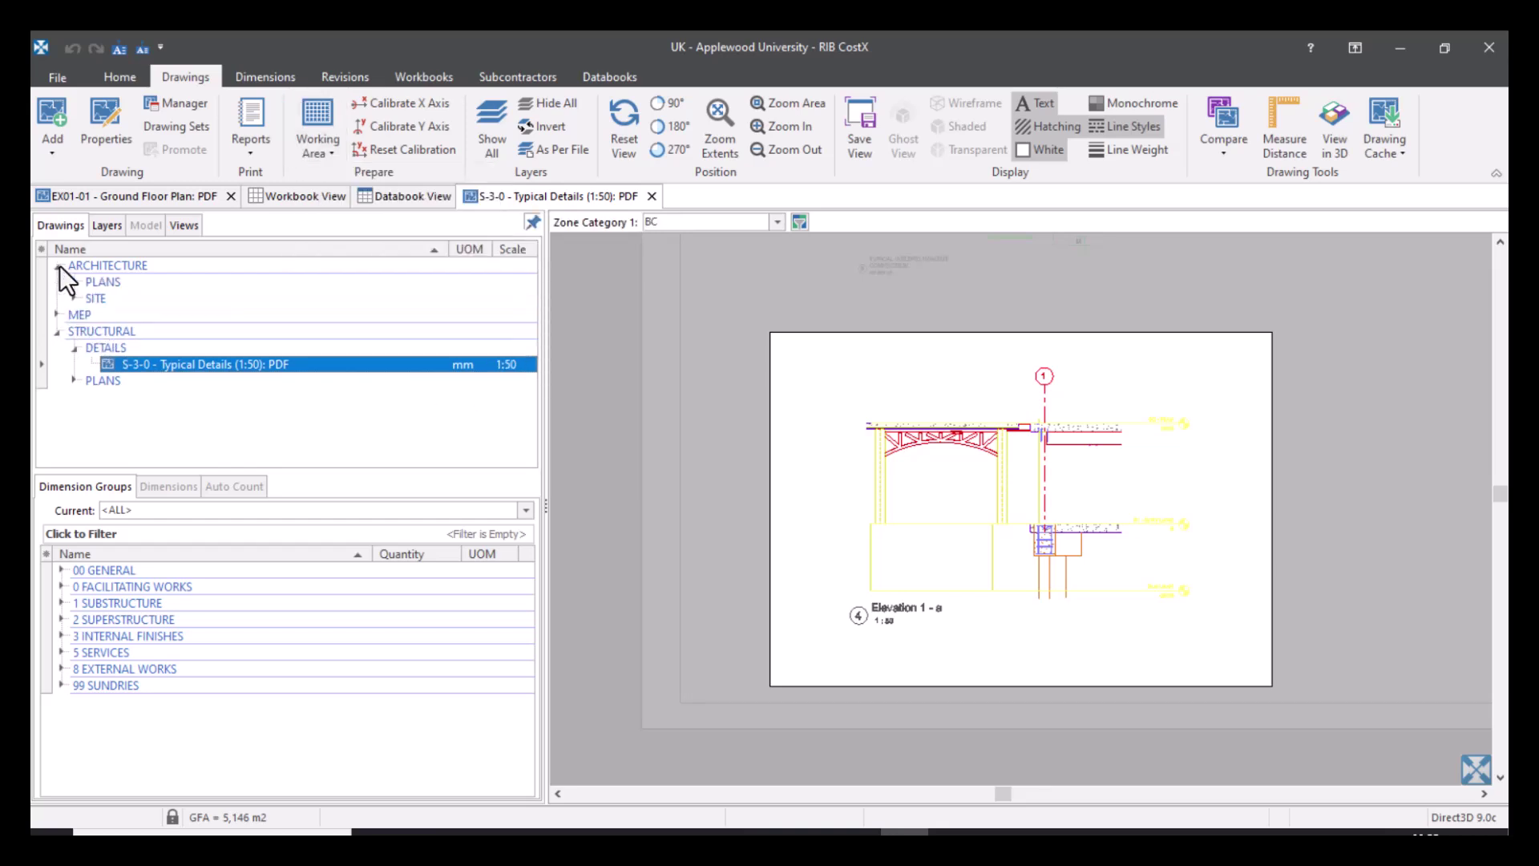
click(73, 283)
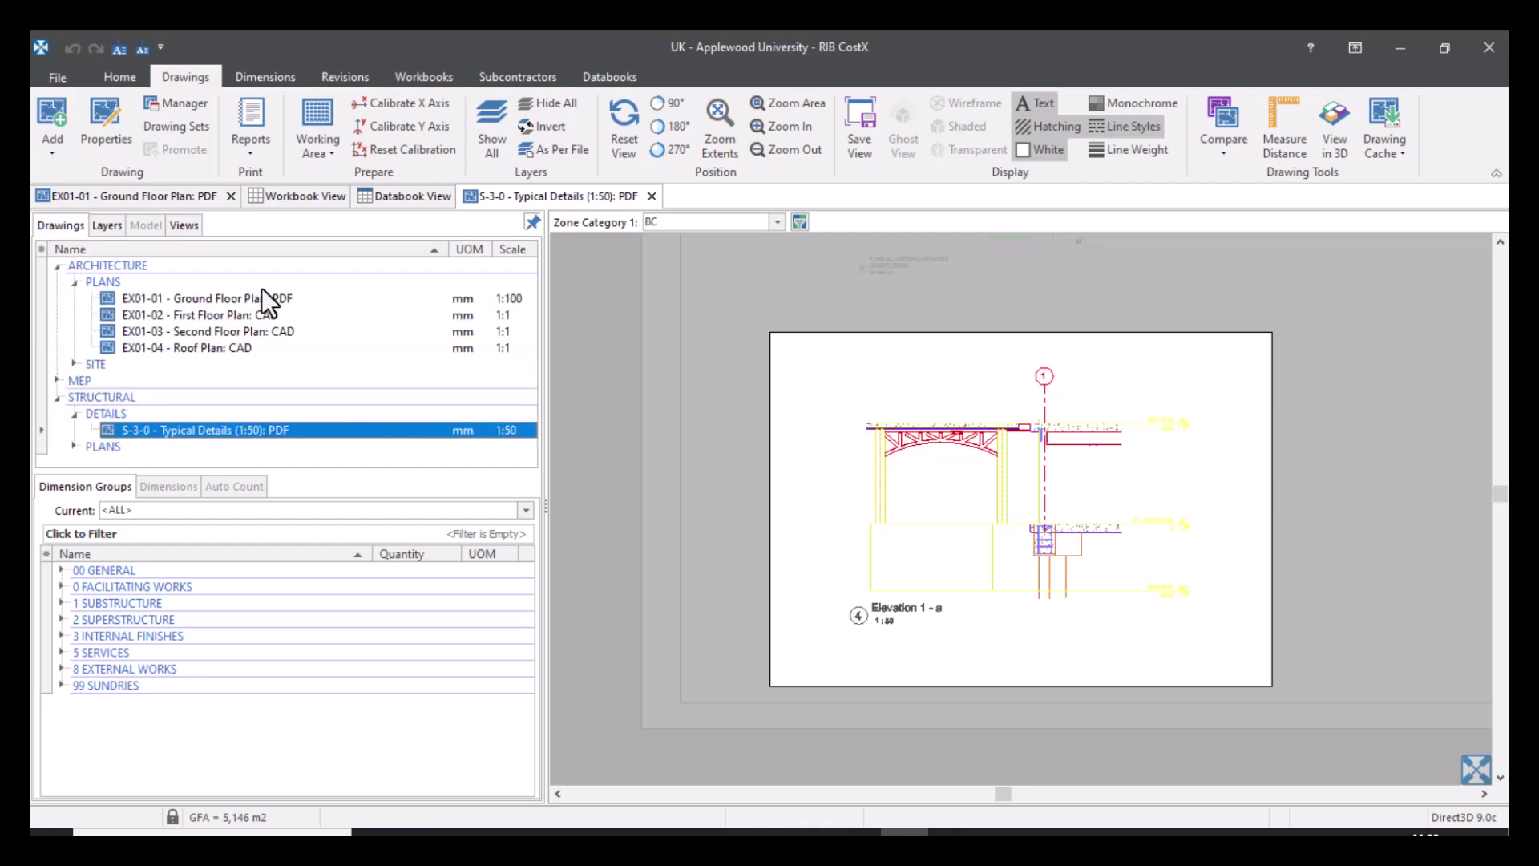
double_click(276, 318)
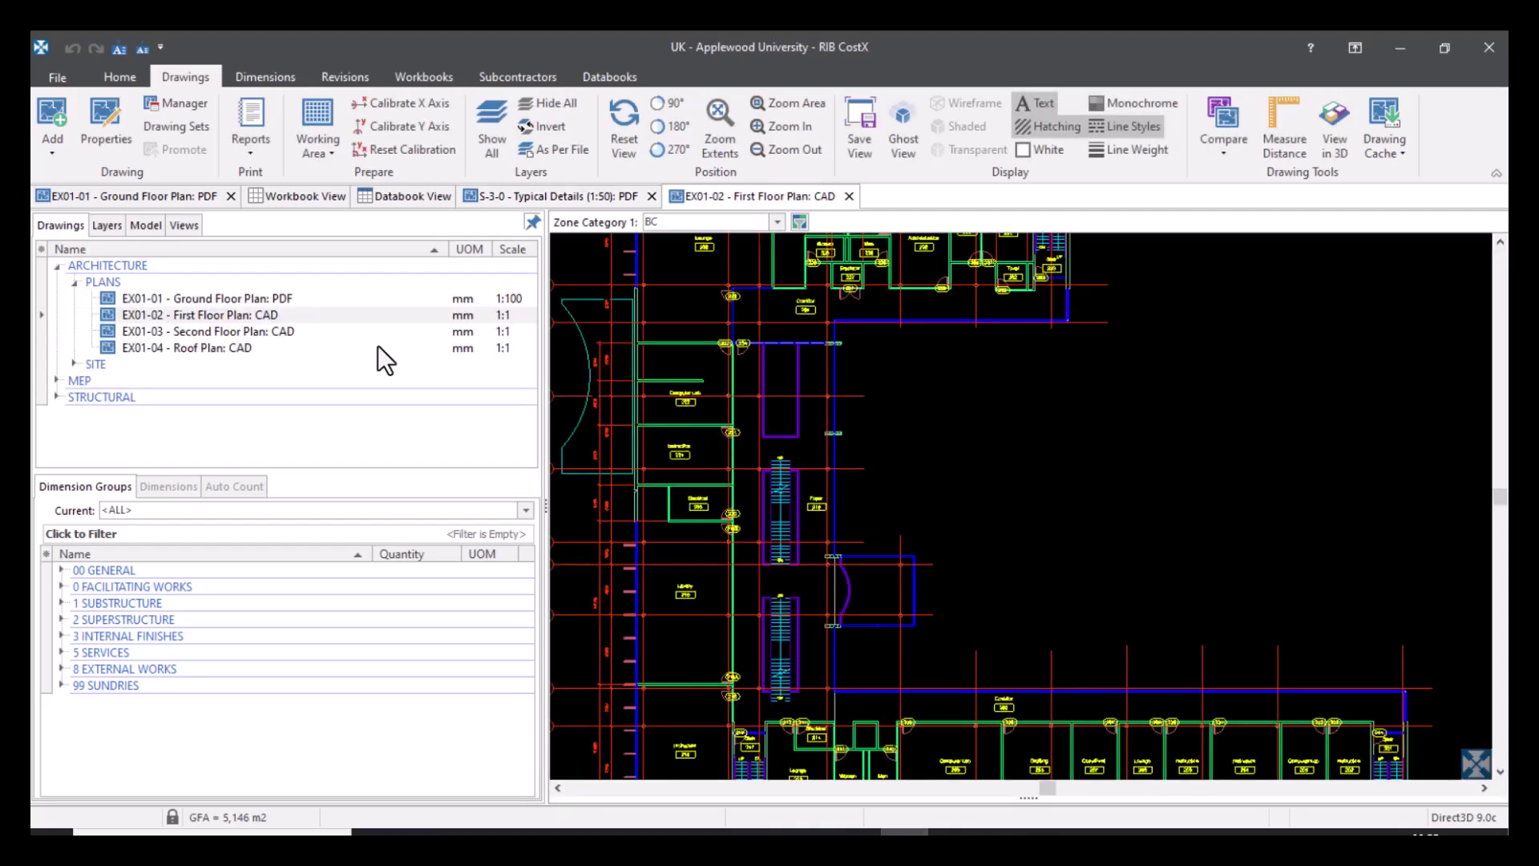
click(341, 152)
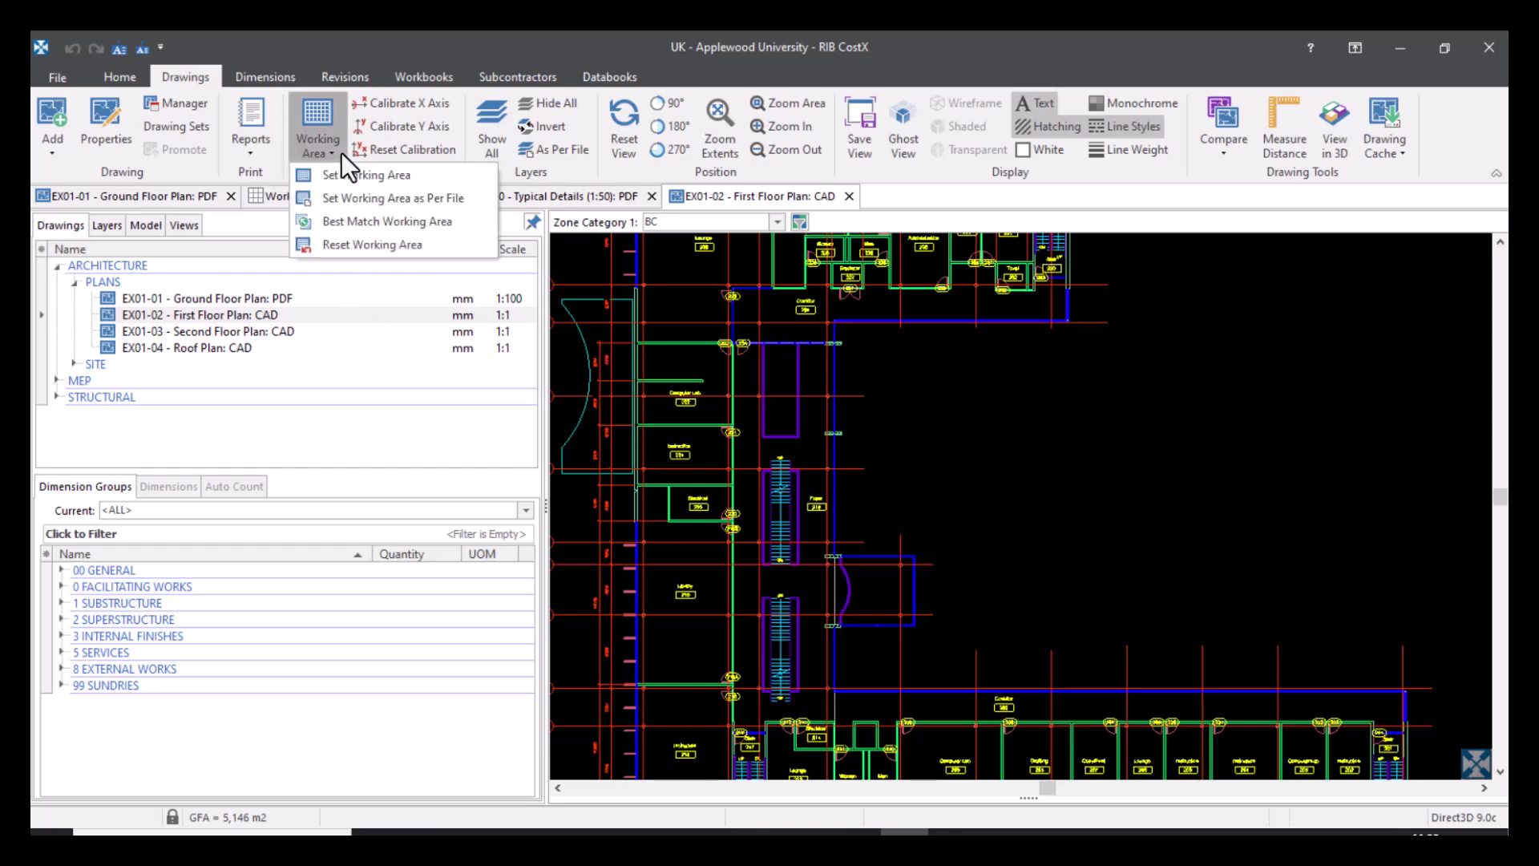
Choose Set Working Area as Per File to frame the First Floor Plan from the CAD file.
click(409, 202)
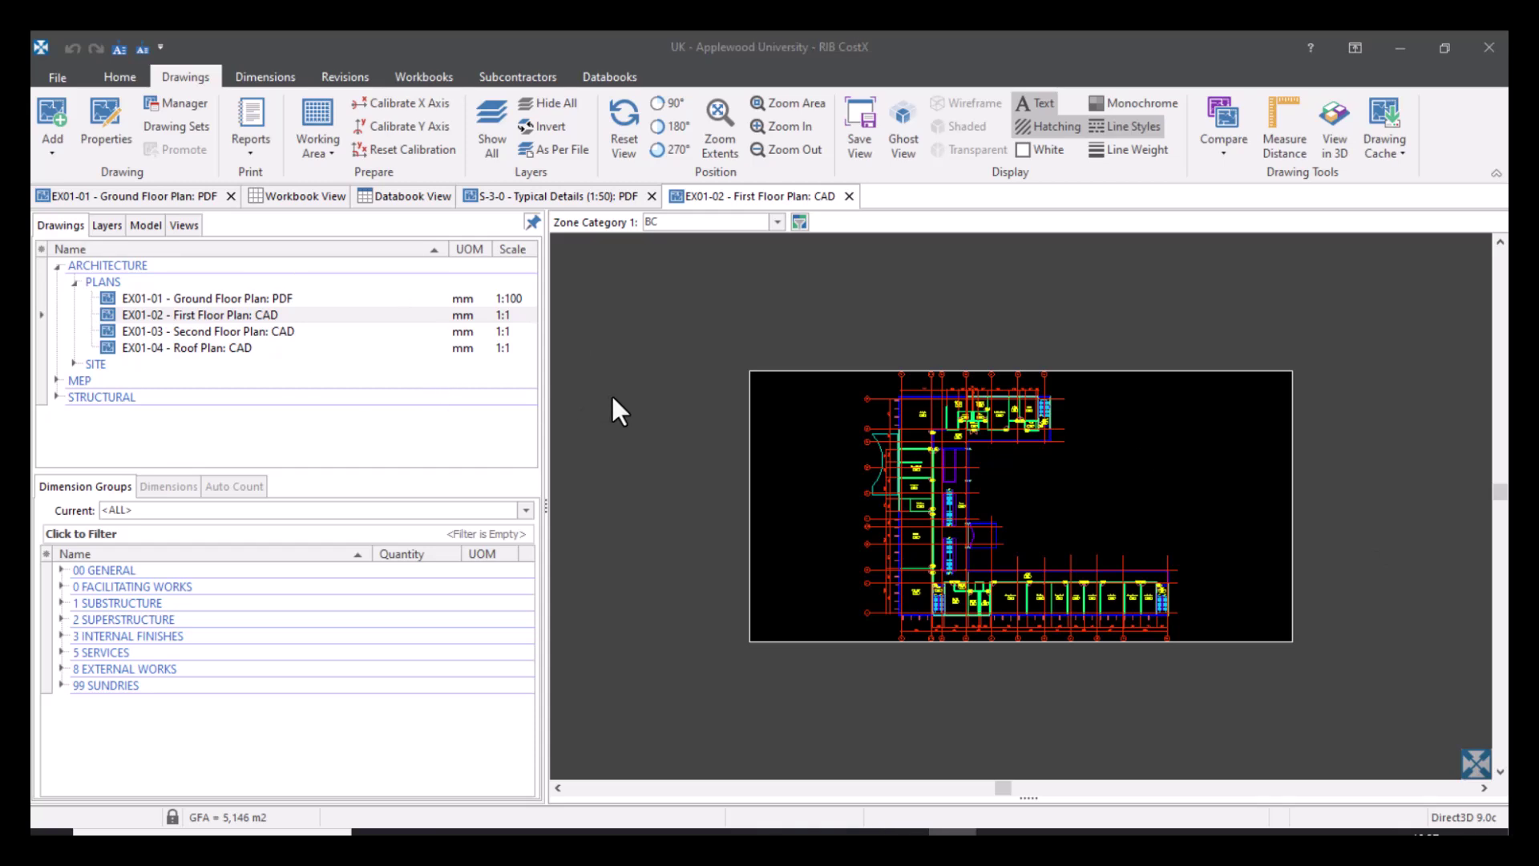
Show the Working Area options again on the EX01-02 First Floor Plan.
click(321, 157)
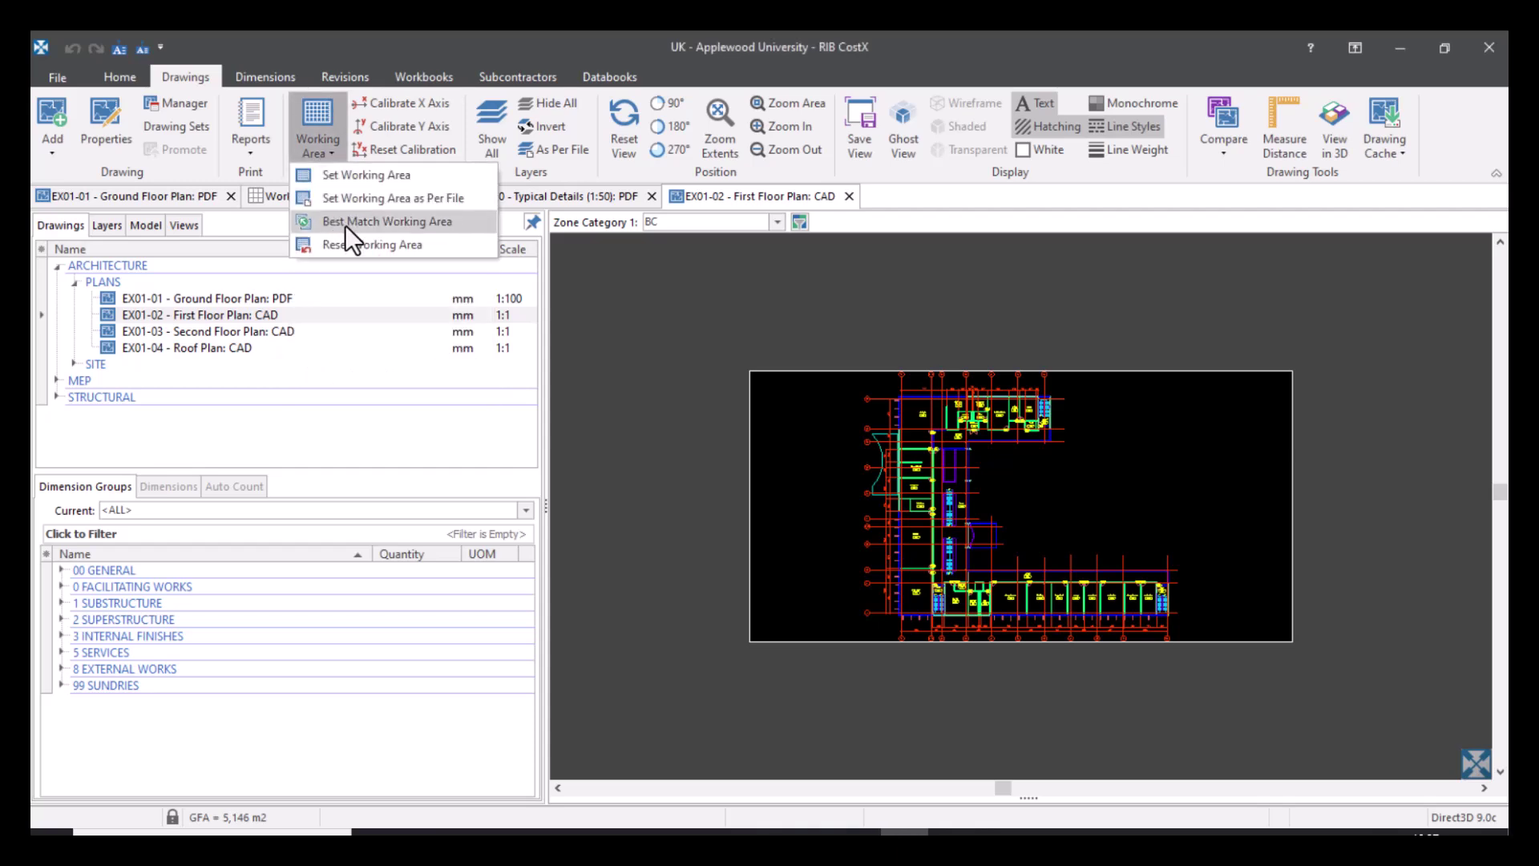